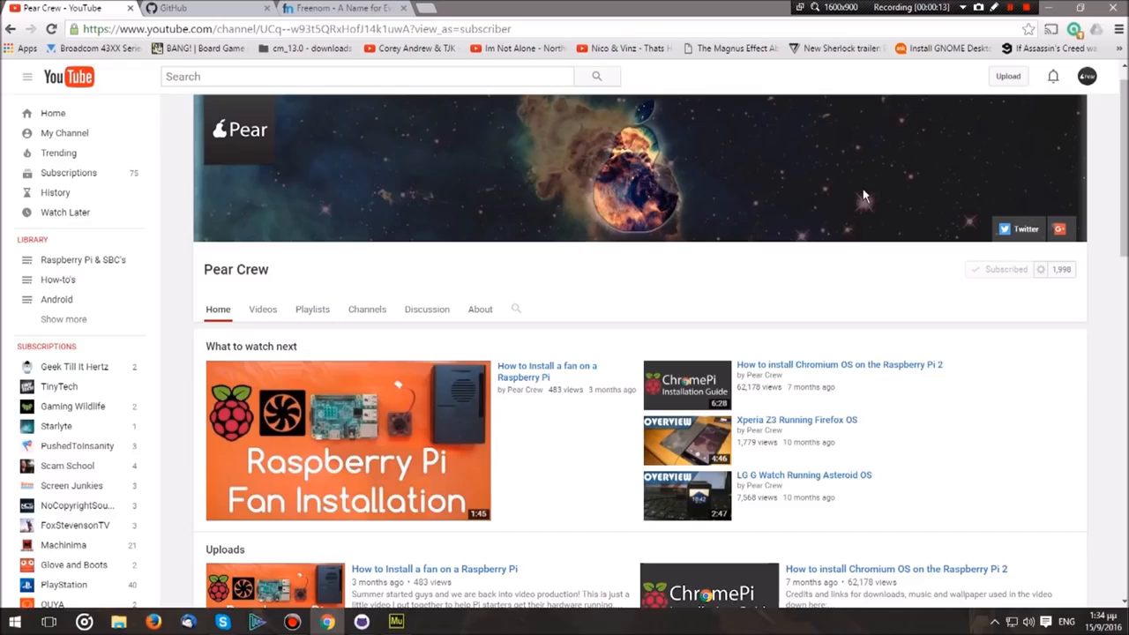
click(396, 622)
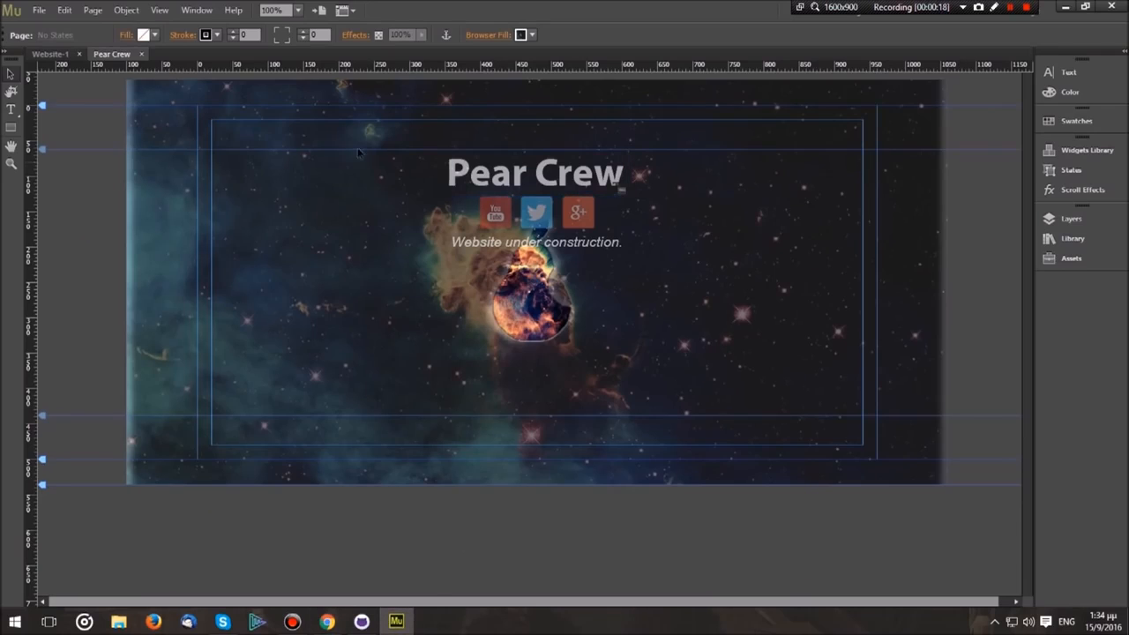
click(39, 10)
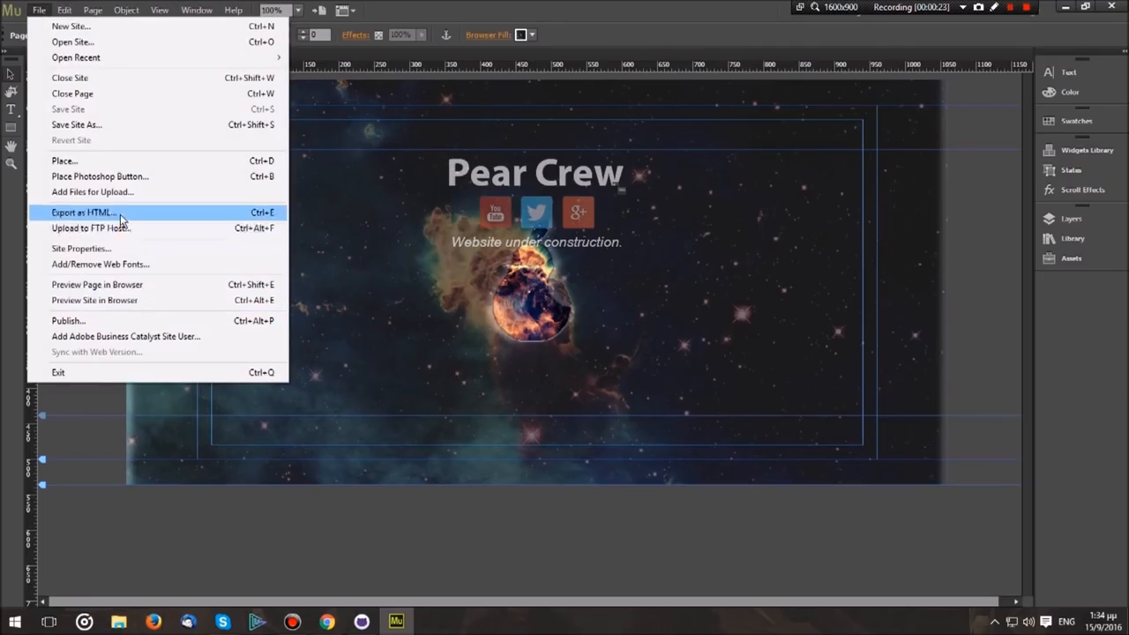
click(84, 213)
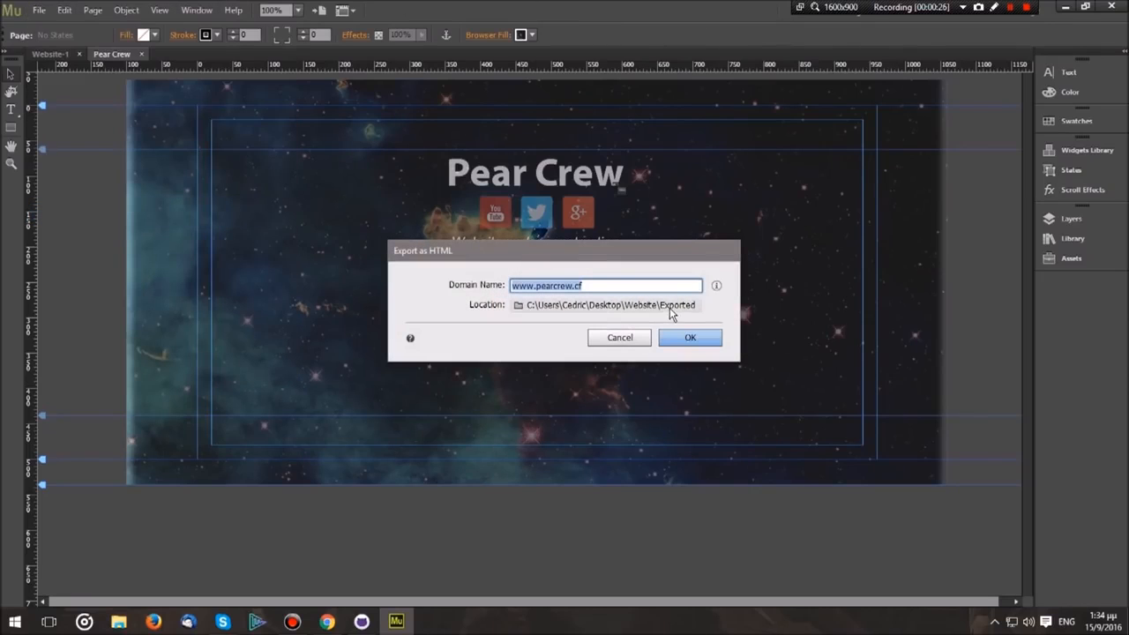
click(678, 341)
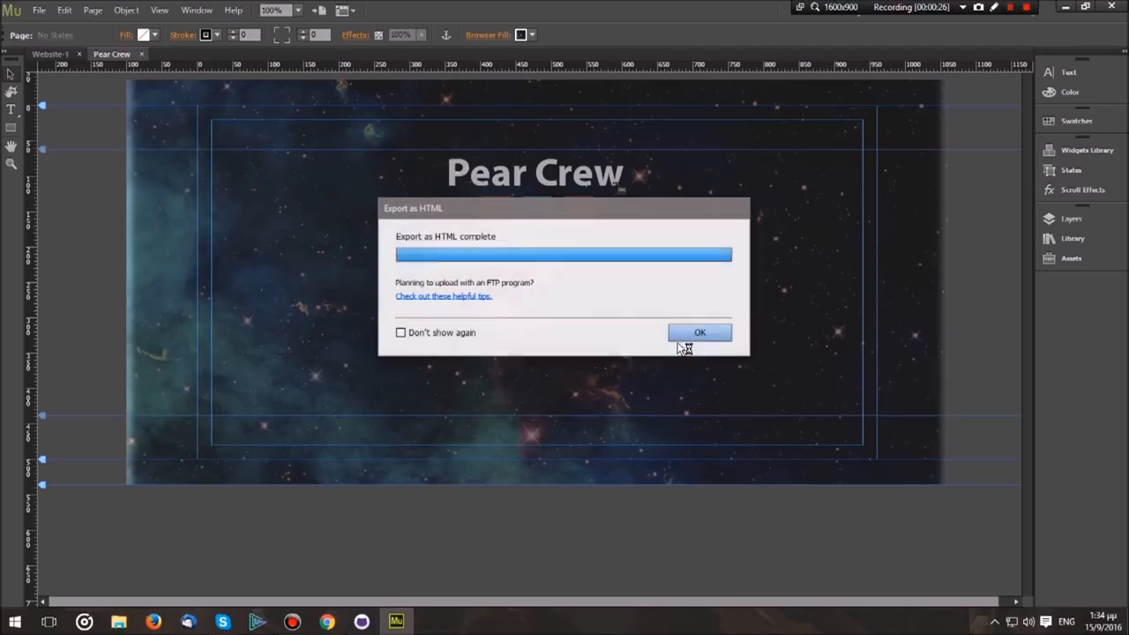
click(673, 336)
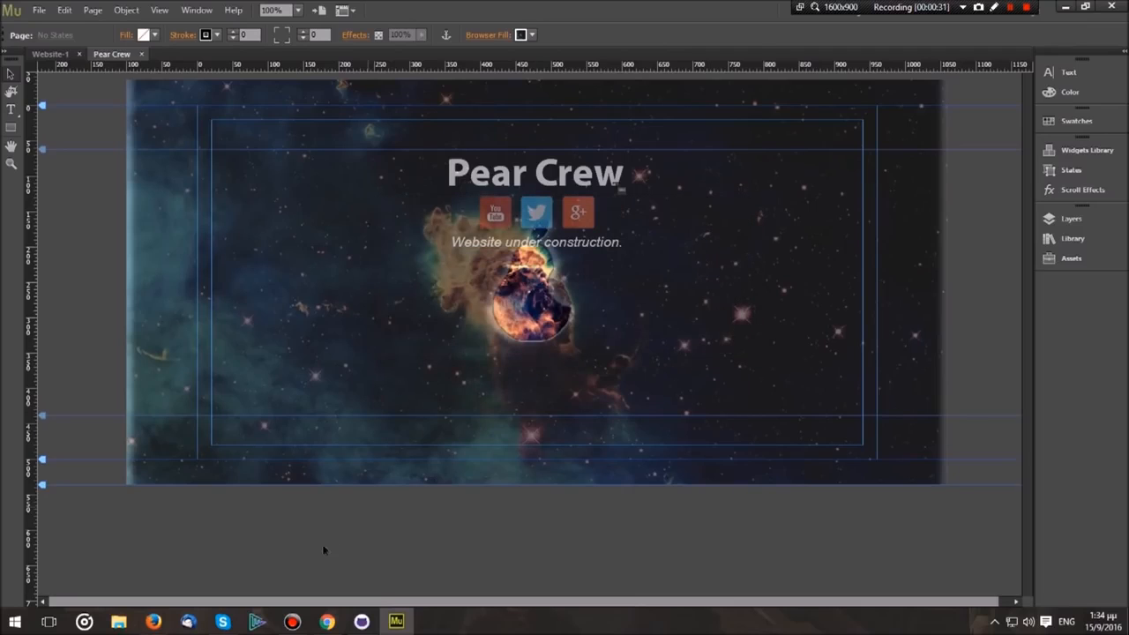
Step: Show the desktop, move the Website folder to an empty area and open its Exported subfolder
key(super+d)
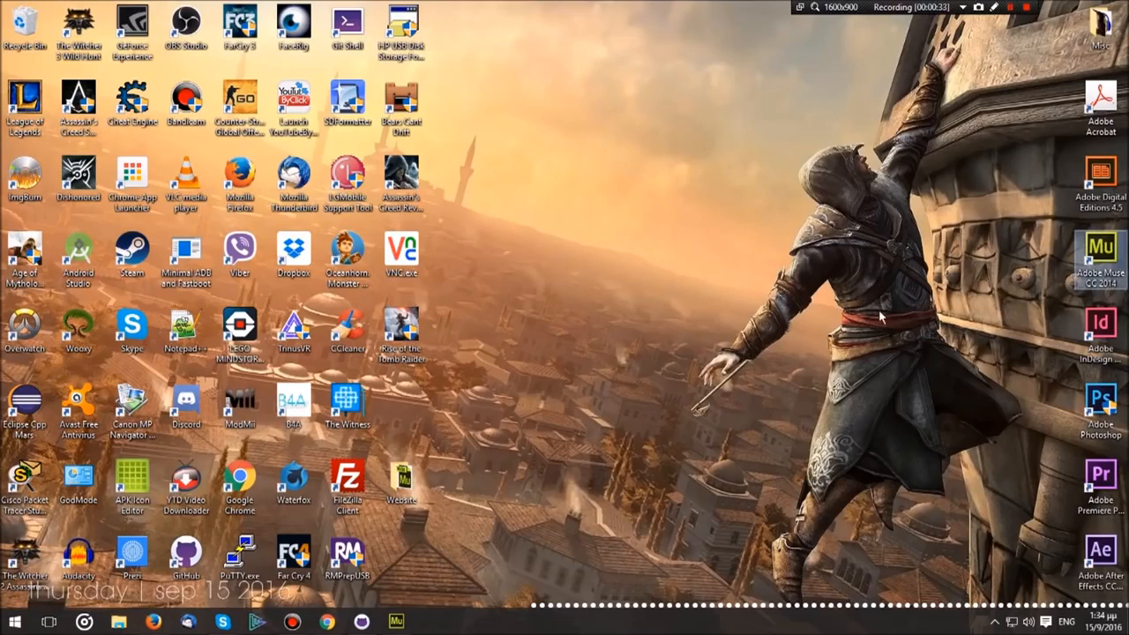
drag(401, 480, 665, 221)
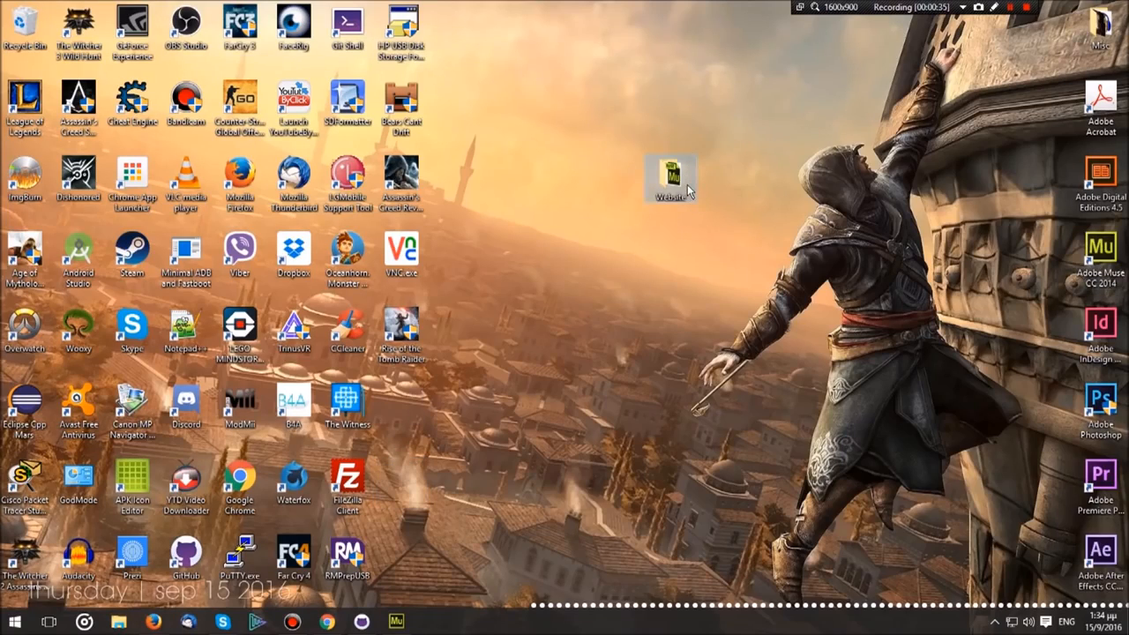
double_click(687, 184)
double_click(172, 175)
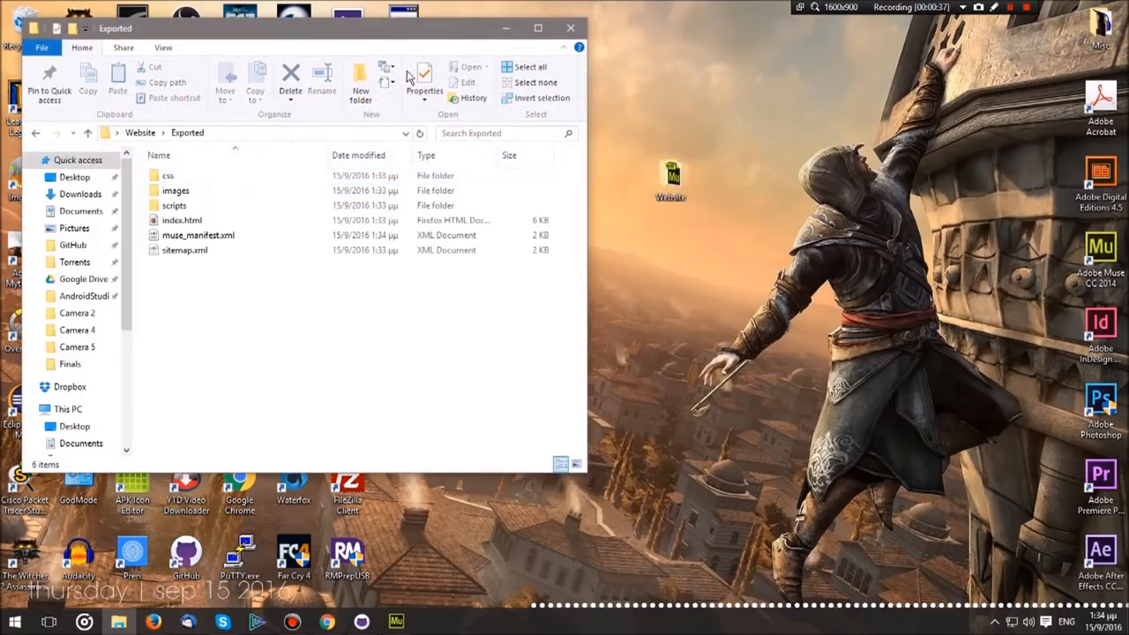
drag(451, 36, 773, 47)
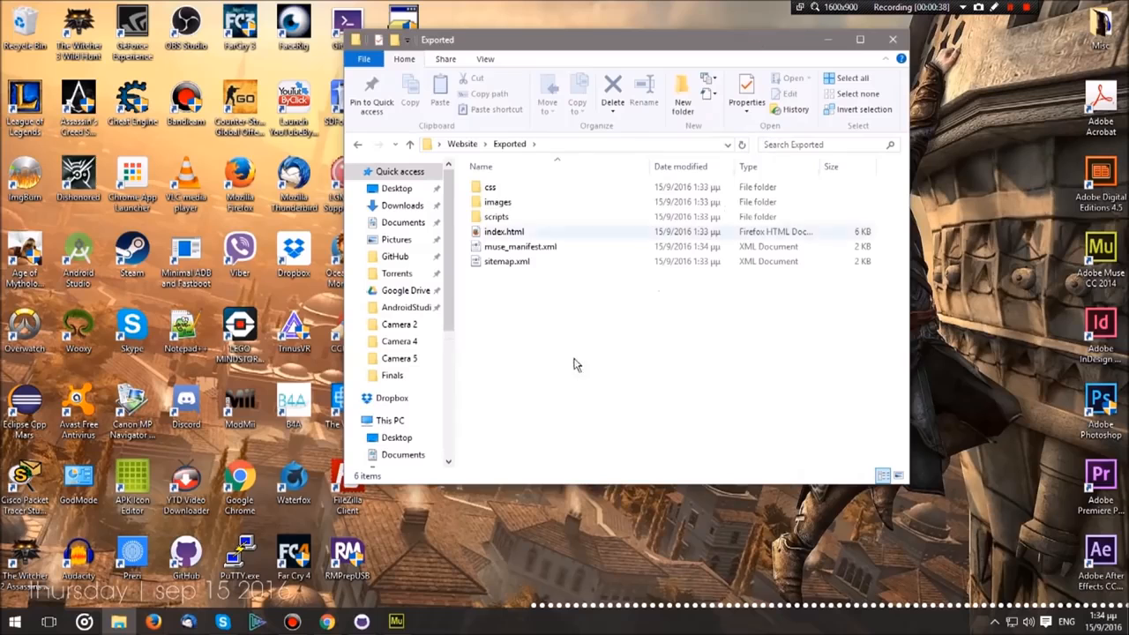
Step: Preview the exported index.html in Chrome and close the preview page
click(515, 234)
right_click(514, 234)
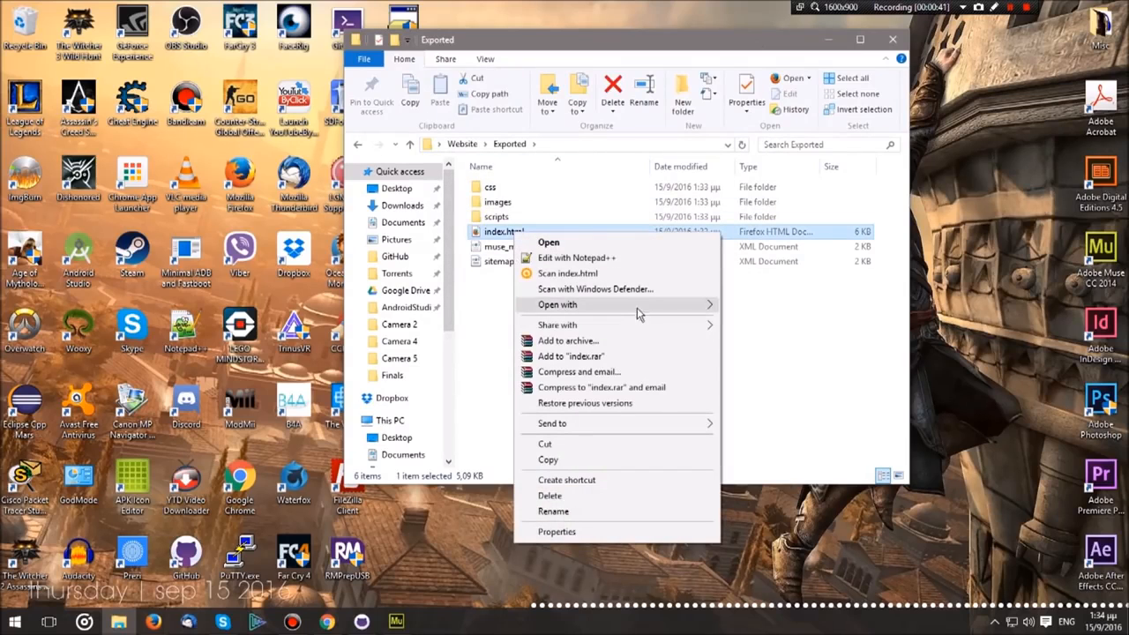
mouse_move(692, 310)
click(752, 344)
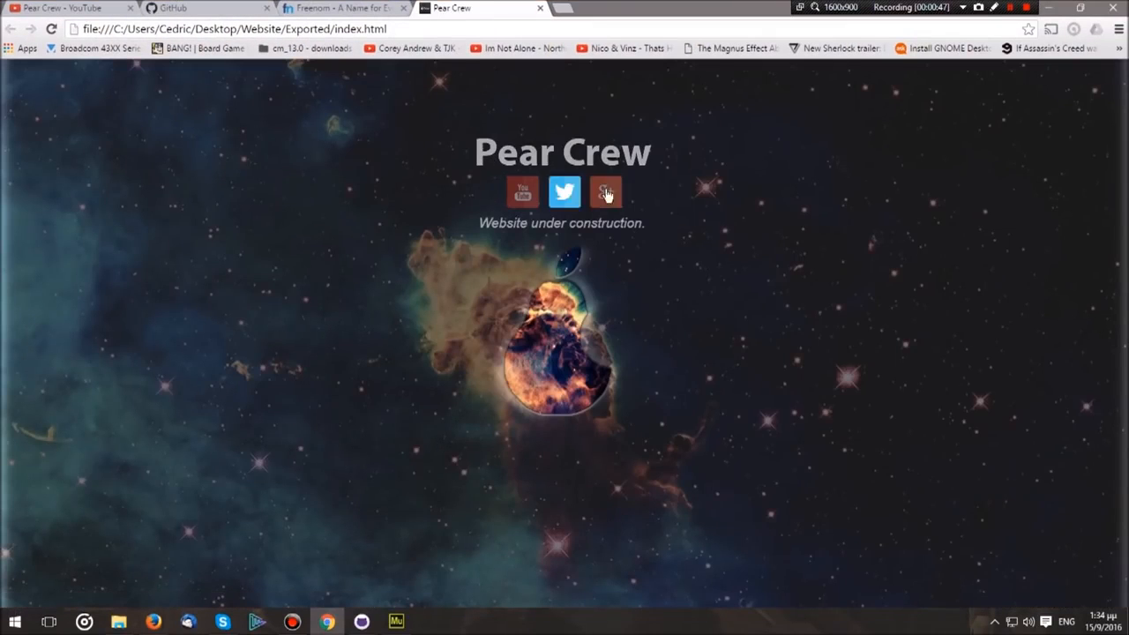
click(539, 8)
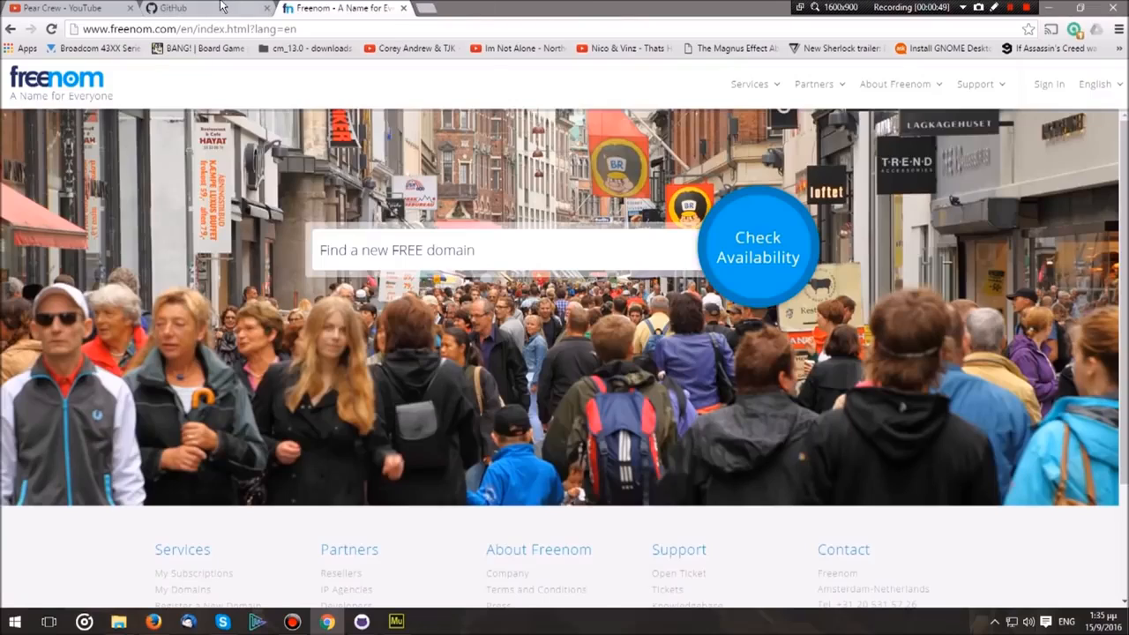
Step: Go to the repositories of the PearCrew GitHub profile and start a new repository
click(222, 7)
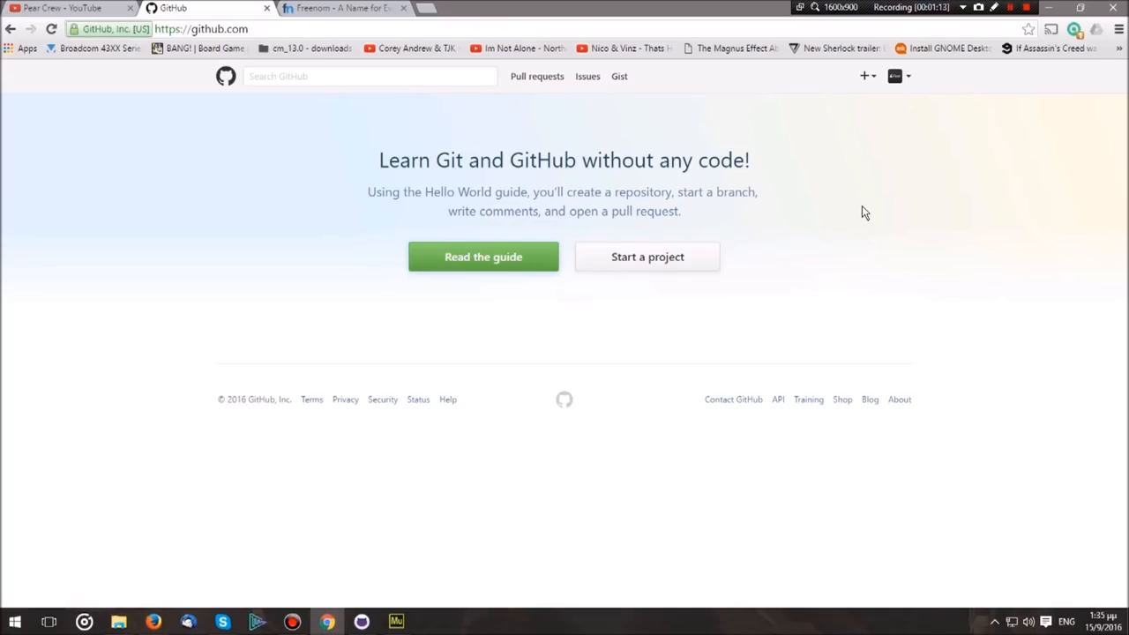
click(907, 86)
click(864, 141)
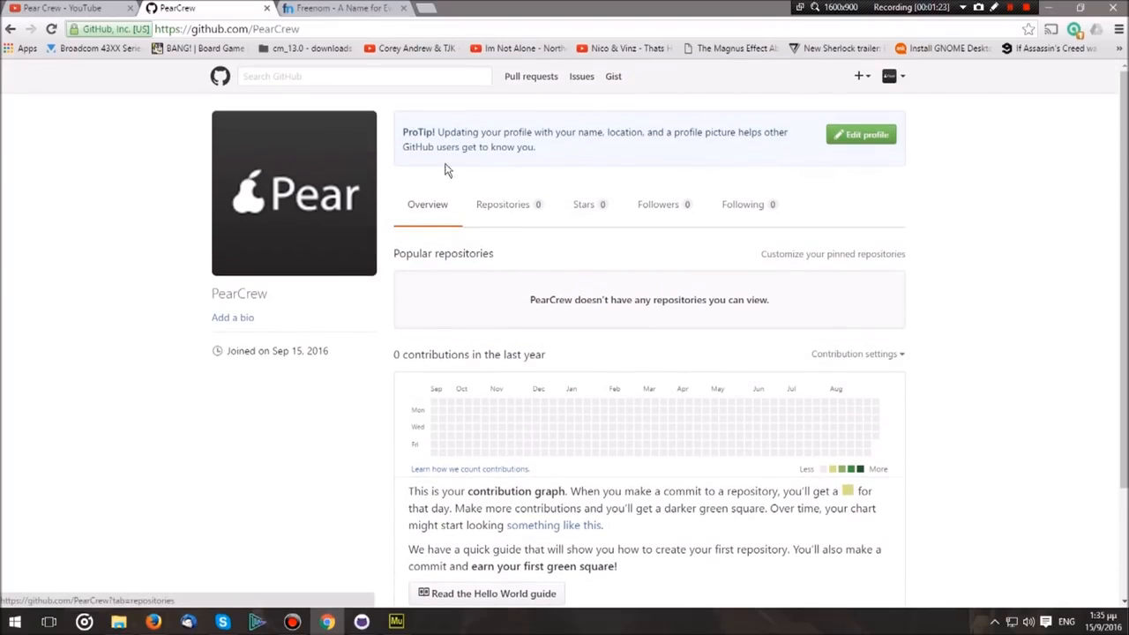
click(505, 215)
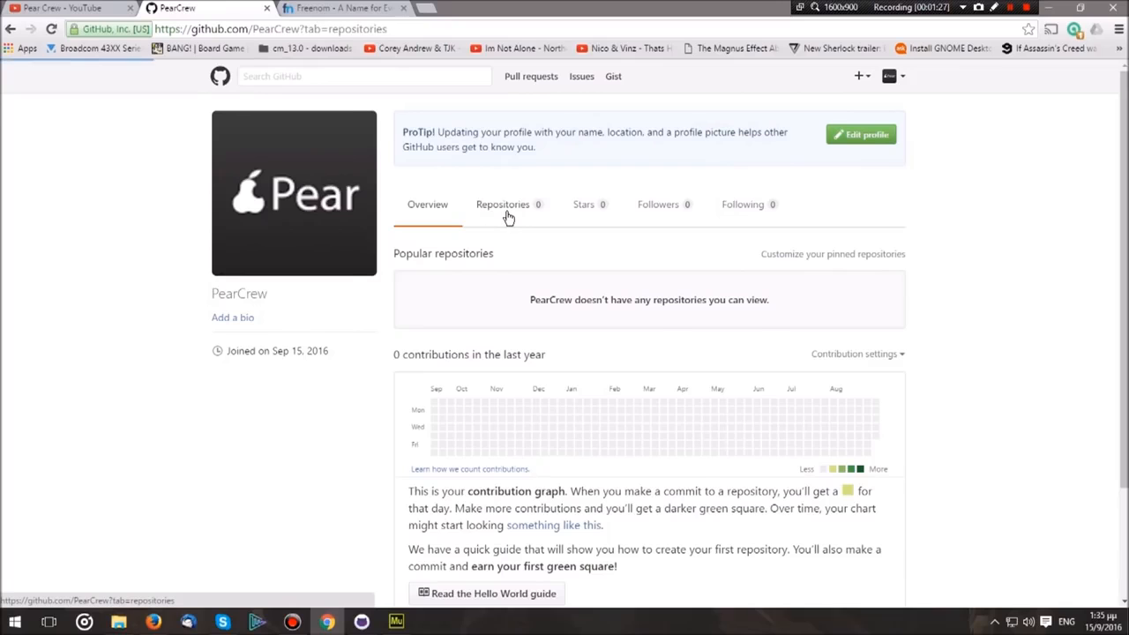
click(872, 255)
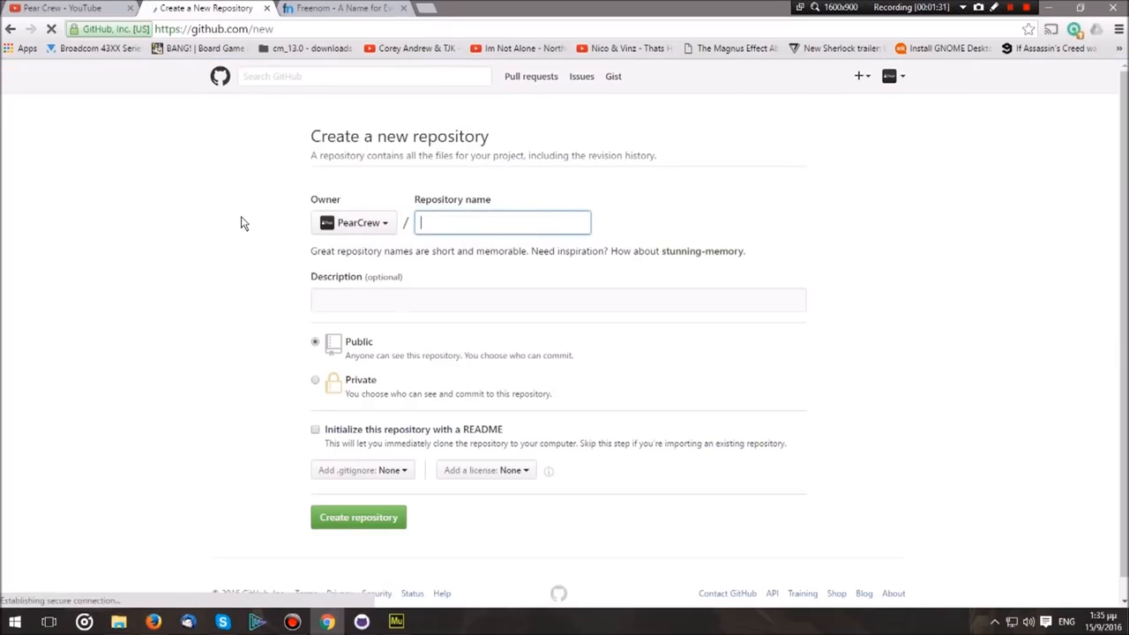
Step: Create a public repository named PearCrew.github.io under the PearCrew account, with no description or README
scroll(241, 222, down, 1)
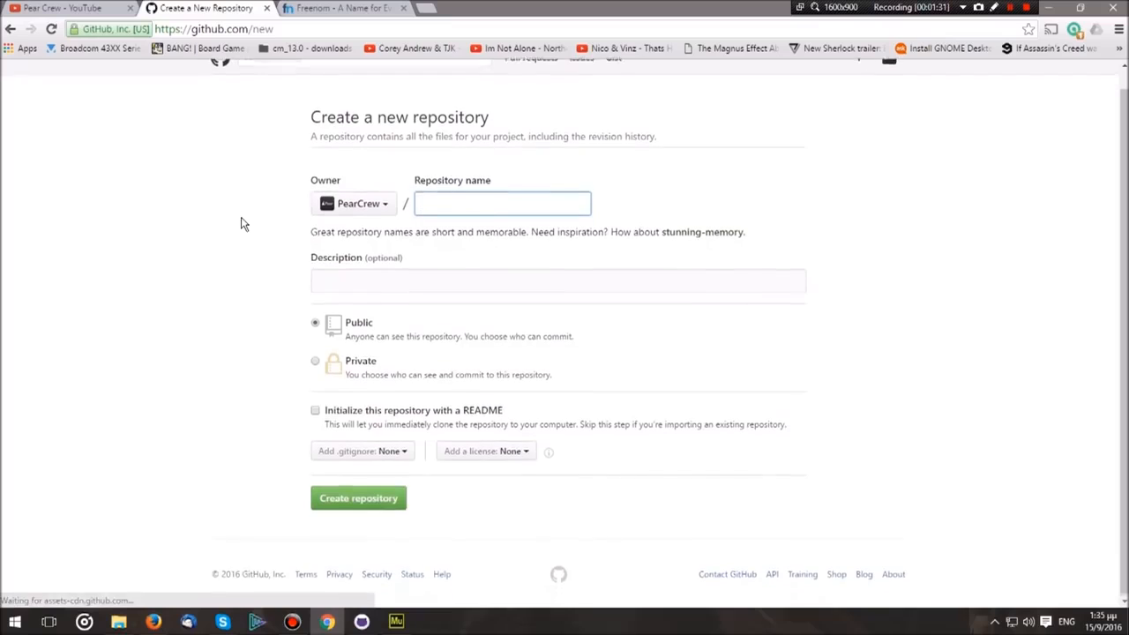
click(351, 205)
click(351, 206)
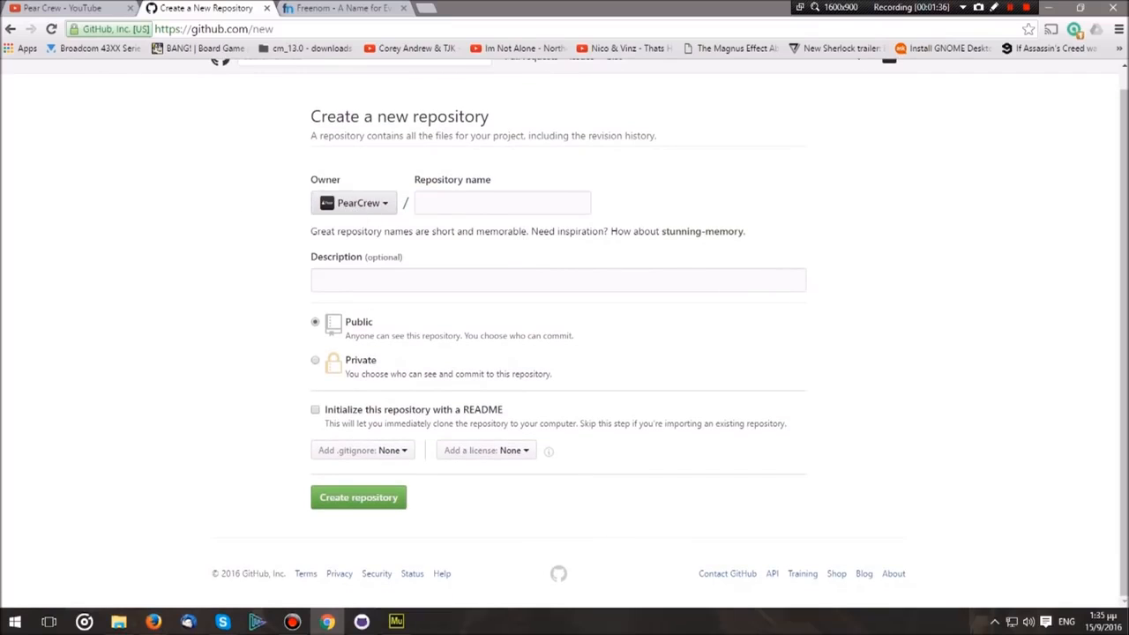
drag(418, 182, 484, 182)
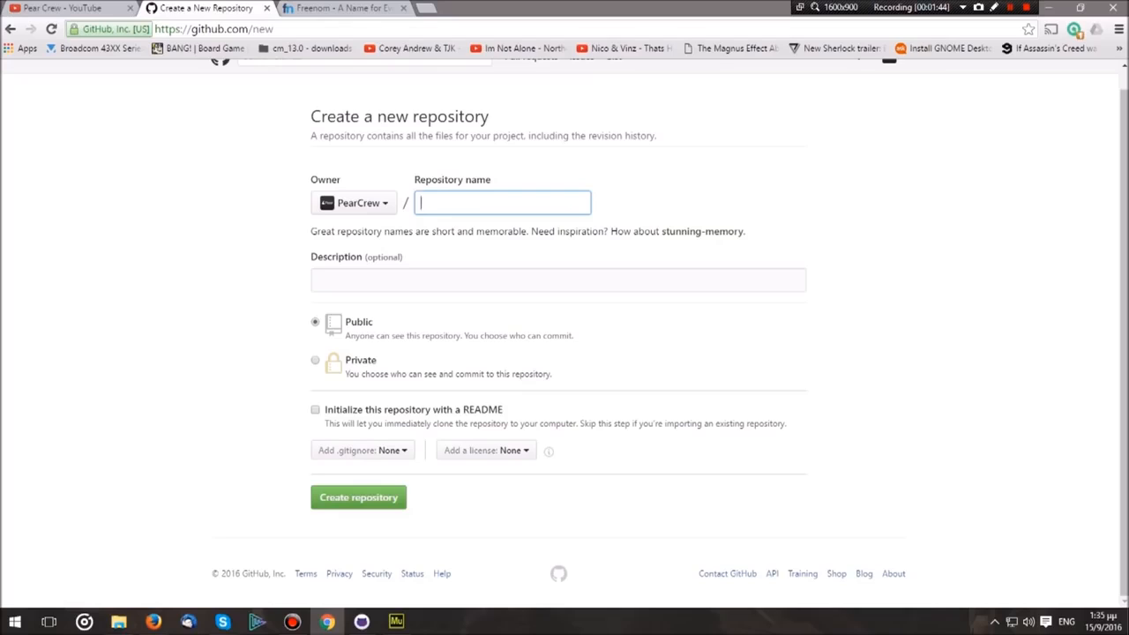
text(rew.github.io)
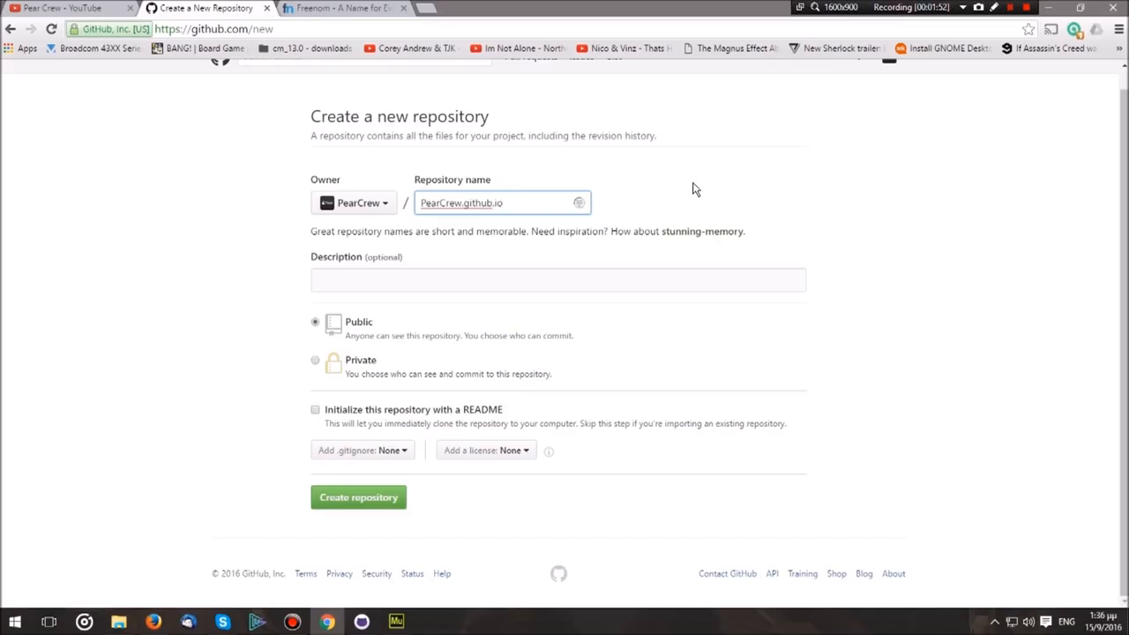
drag(504, 202, 410, 203)
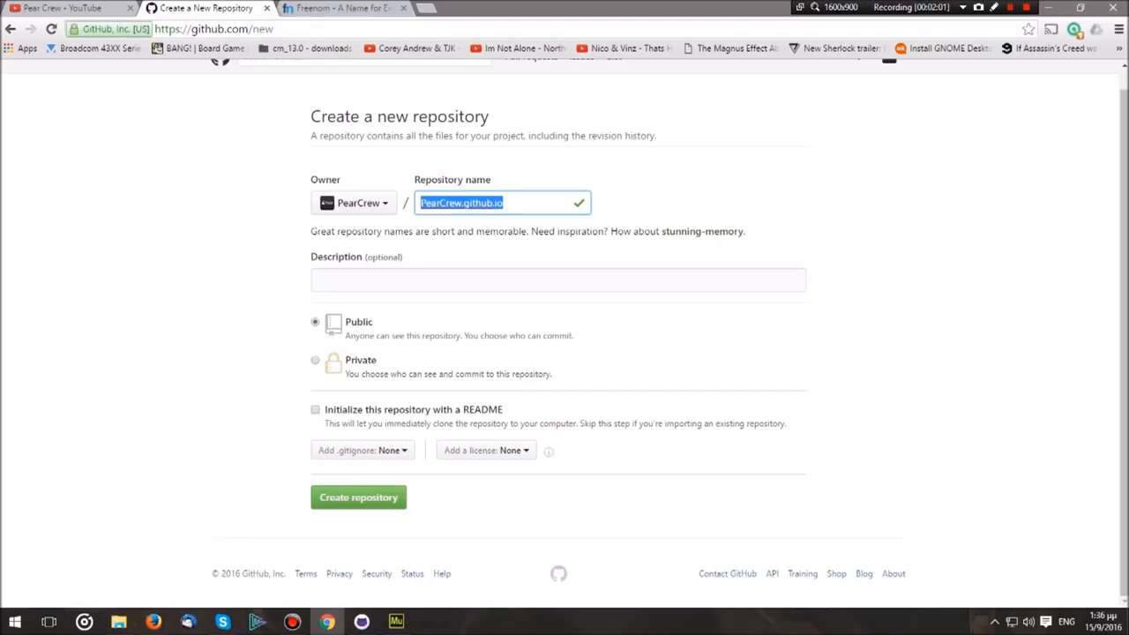
click(385, 280)
click(369, 257)
click(494, 246)
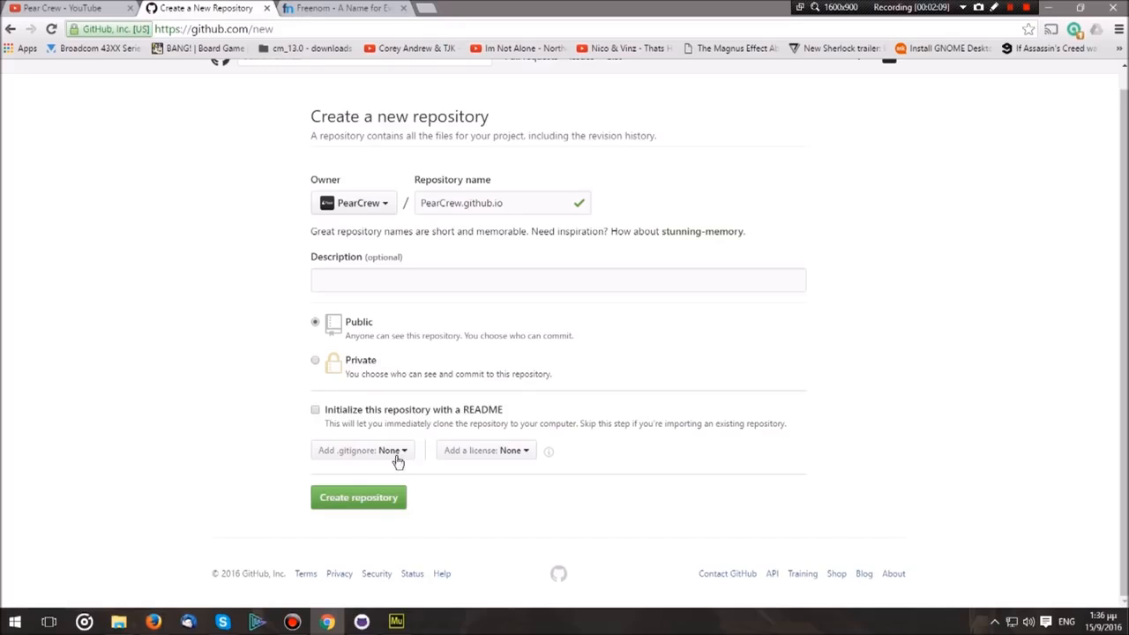
click(324, 504)
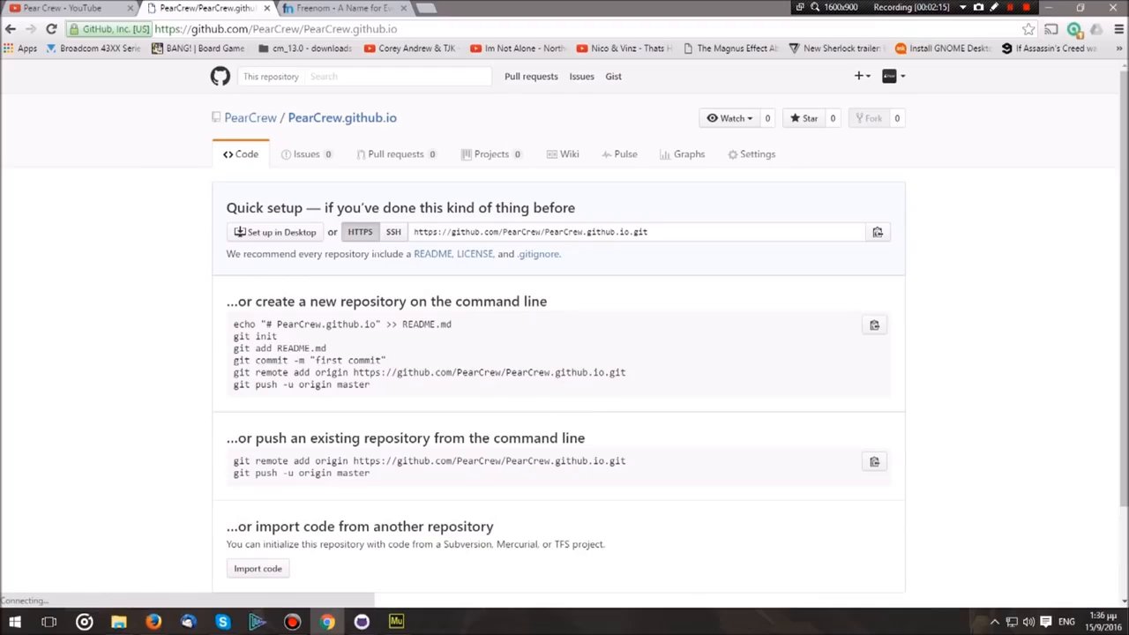
Step: Look over the new repository's quick setup page and choose to set it up in GitHub Desktop
scroll(210, 307, down, 3)
scroll(221, 347, up, 3)
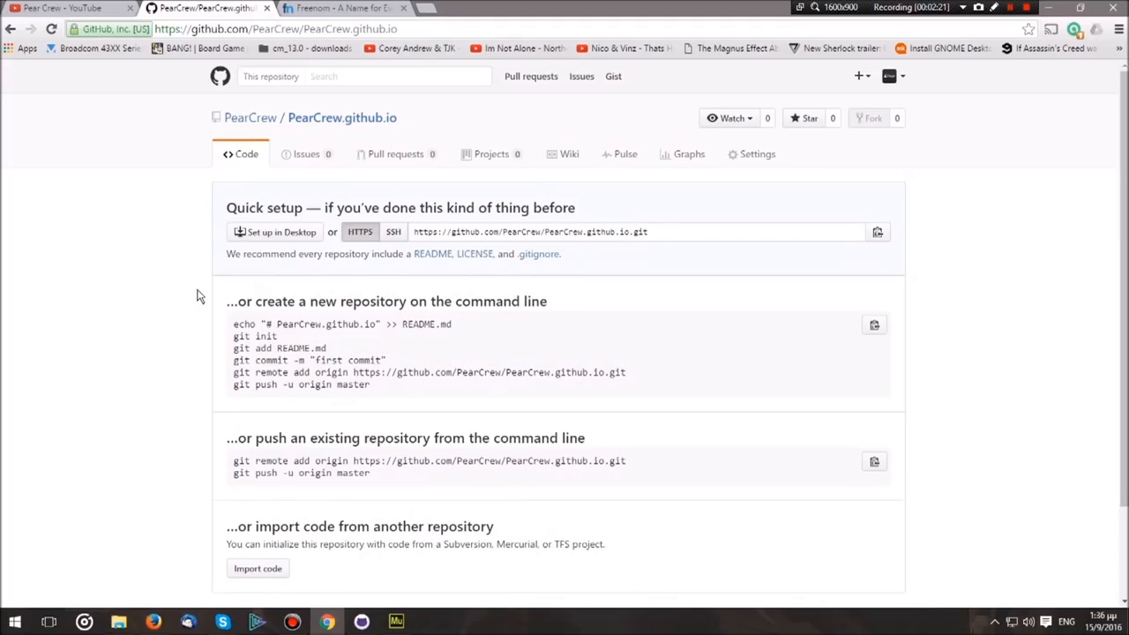
click(276, 232)
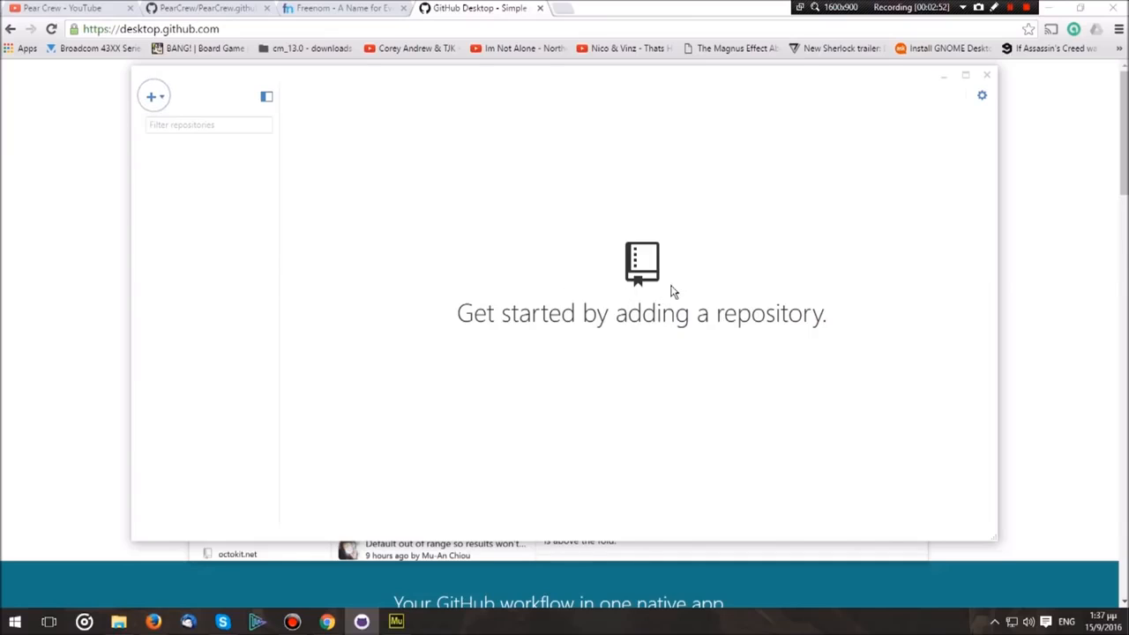
Step: Start cloning the PearCrew.github.io repository in GitHub Desktop
click(160, 100)
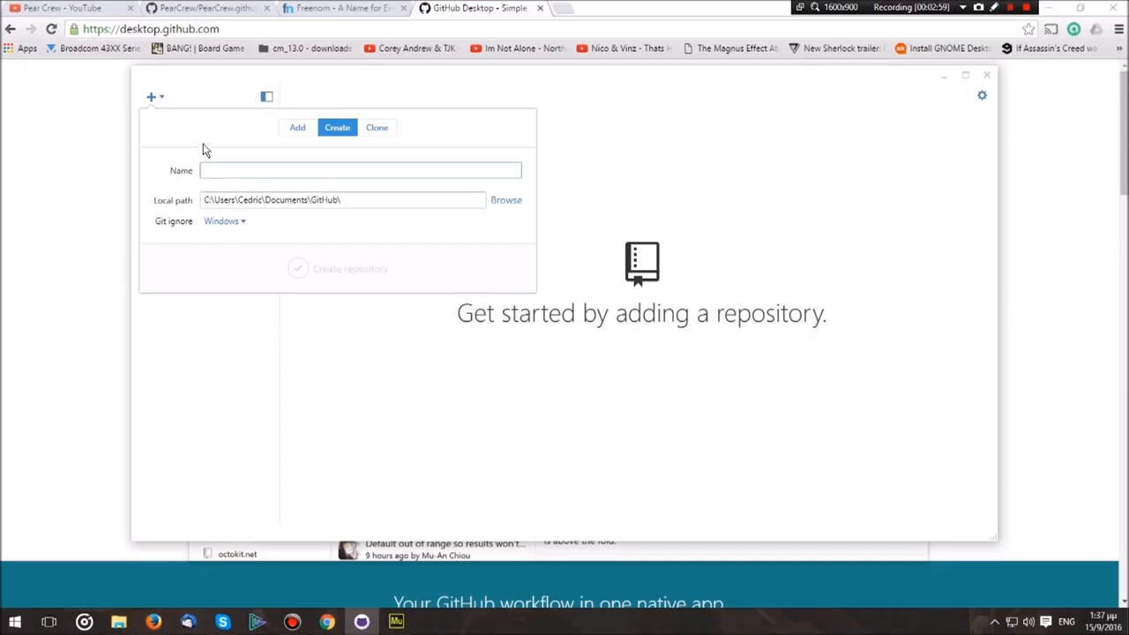
click(376, 129)
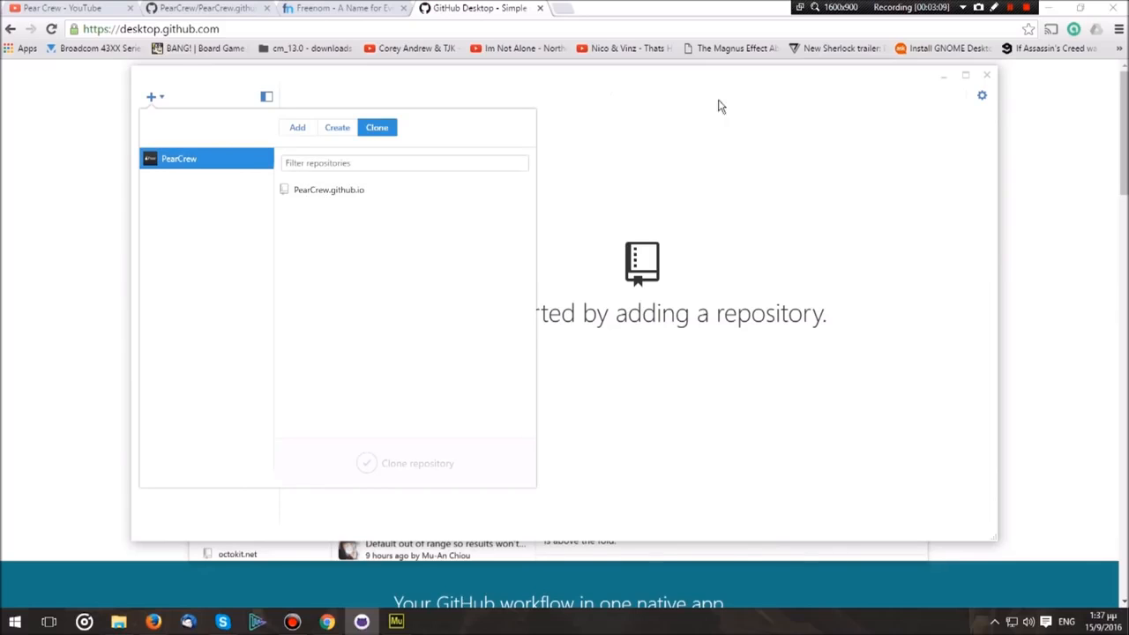
click(339, 194)
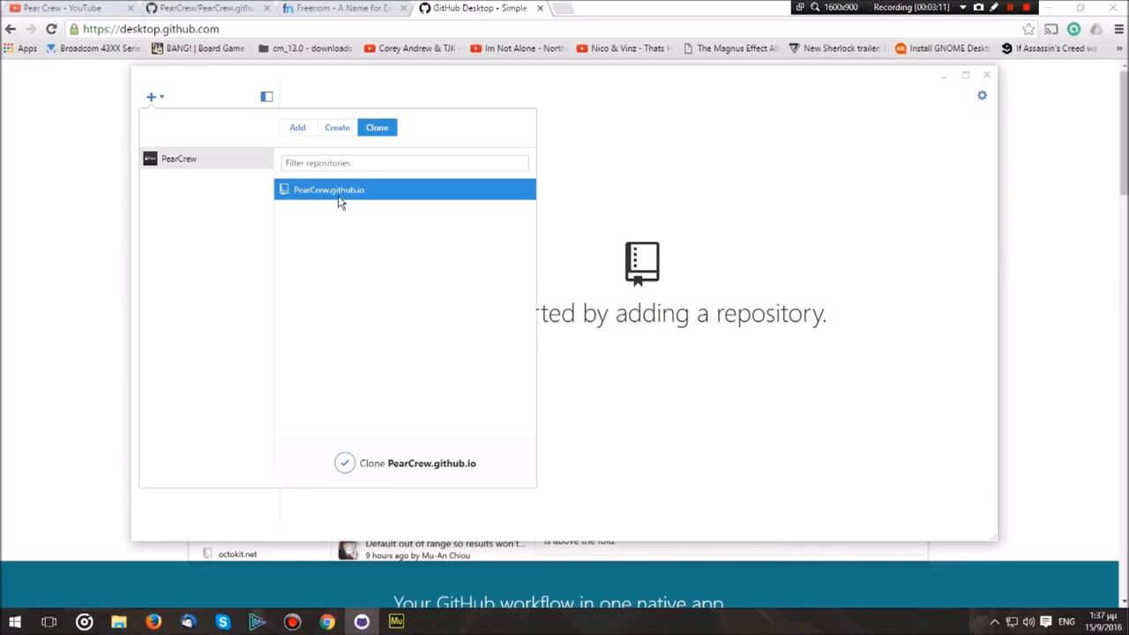
click(344, 464)
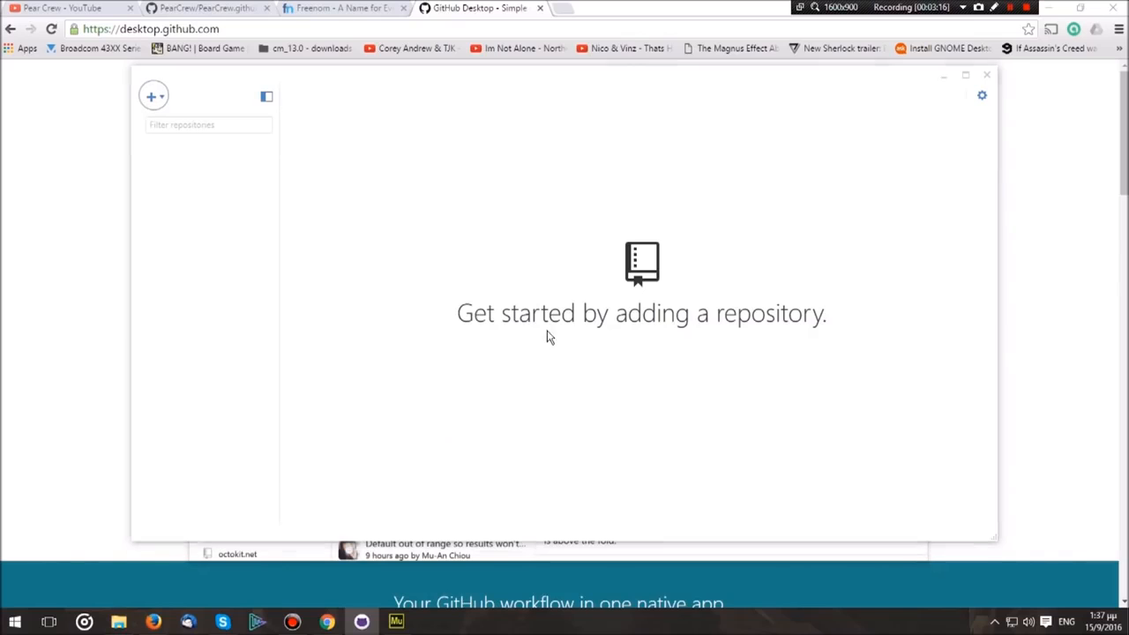
Step: Select Desktop as the directory for the clone and collapse the Documents folder in the folder tree
scroll(532, 336, up, 6)
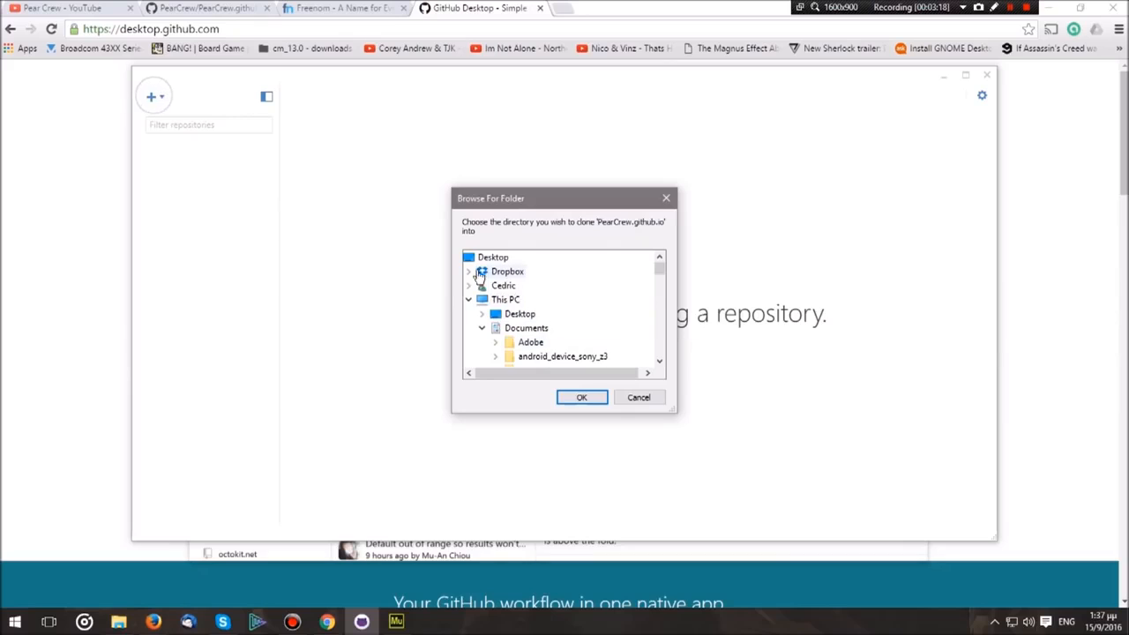
click(490, 257)
click(482, 329)
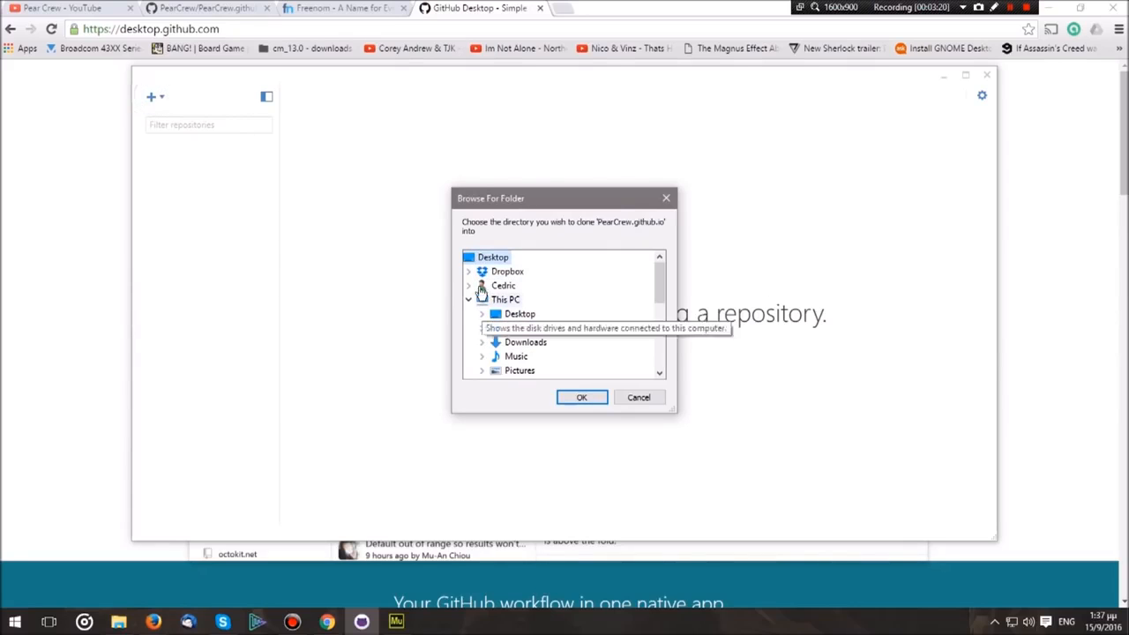
mouse_move(657, 282)
mouse_down()
mouse_move(650, 361)
mouse_move(650, 272)
mouse_up()
Step: Create a new folder named Github on the desktop
key(super+d)
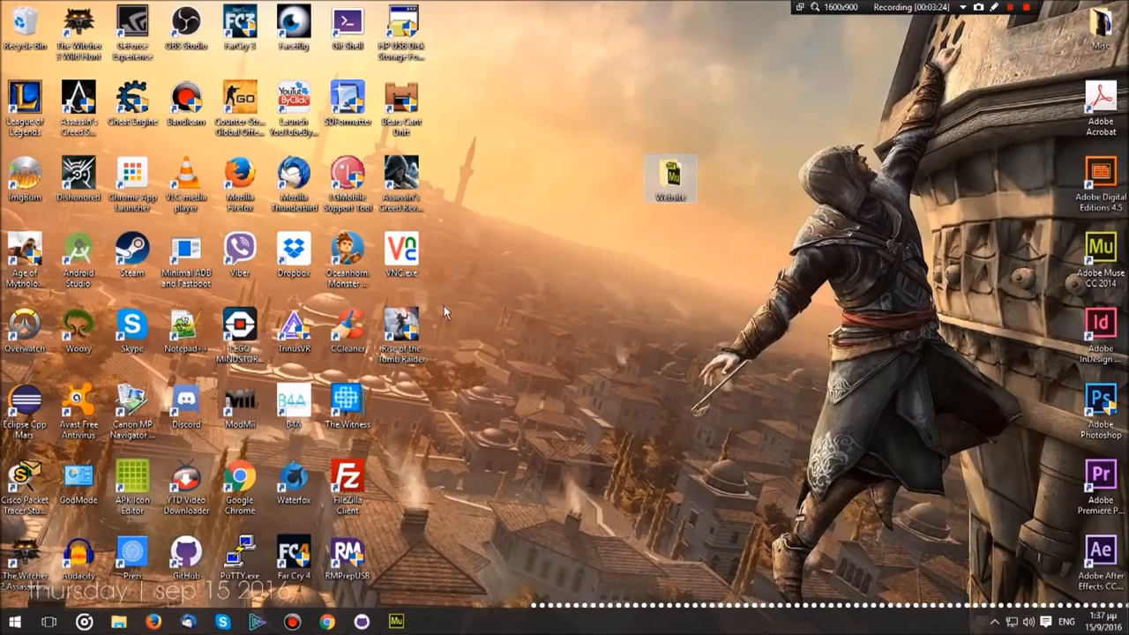
right_click(699, 278)
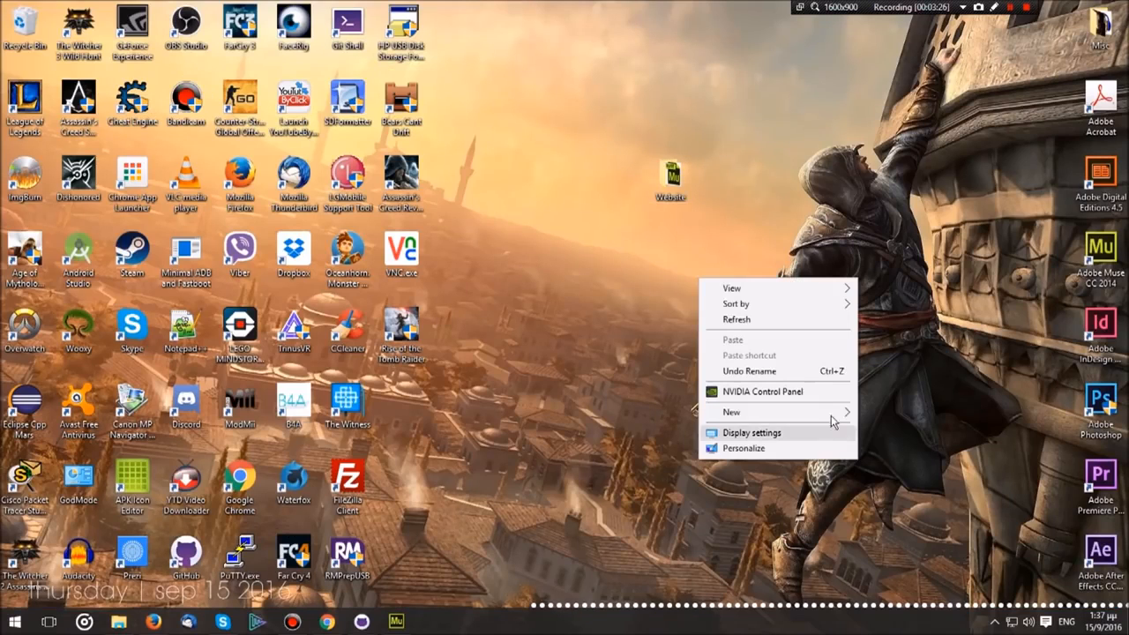
mouse_move(832, 418)
click(867, 412)
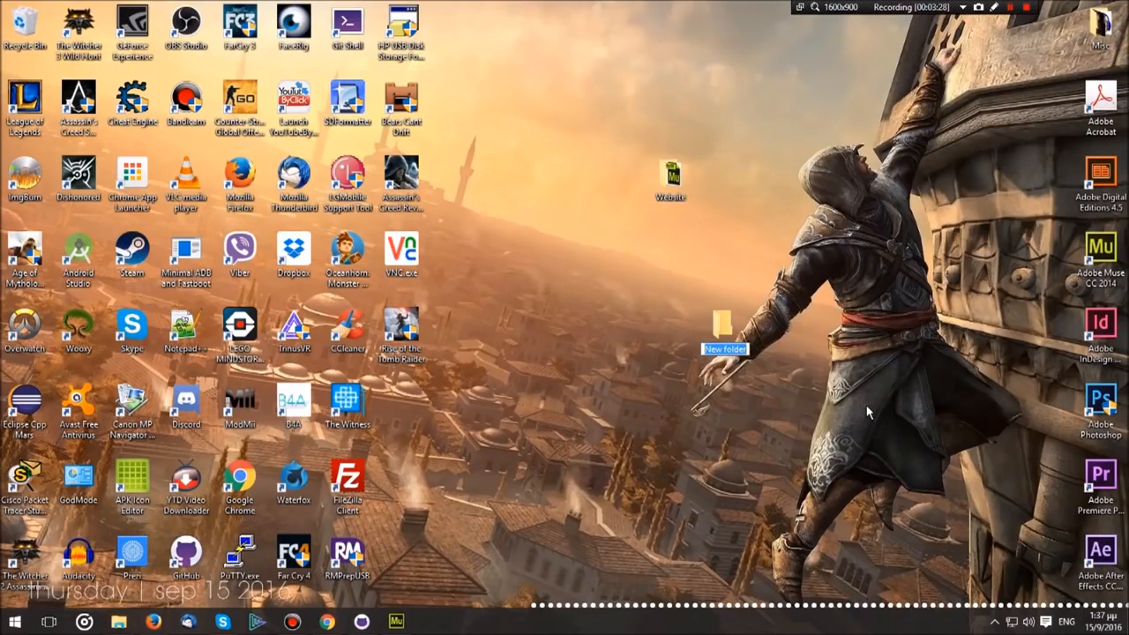
text(Github)
key(Return)
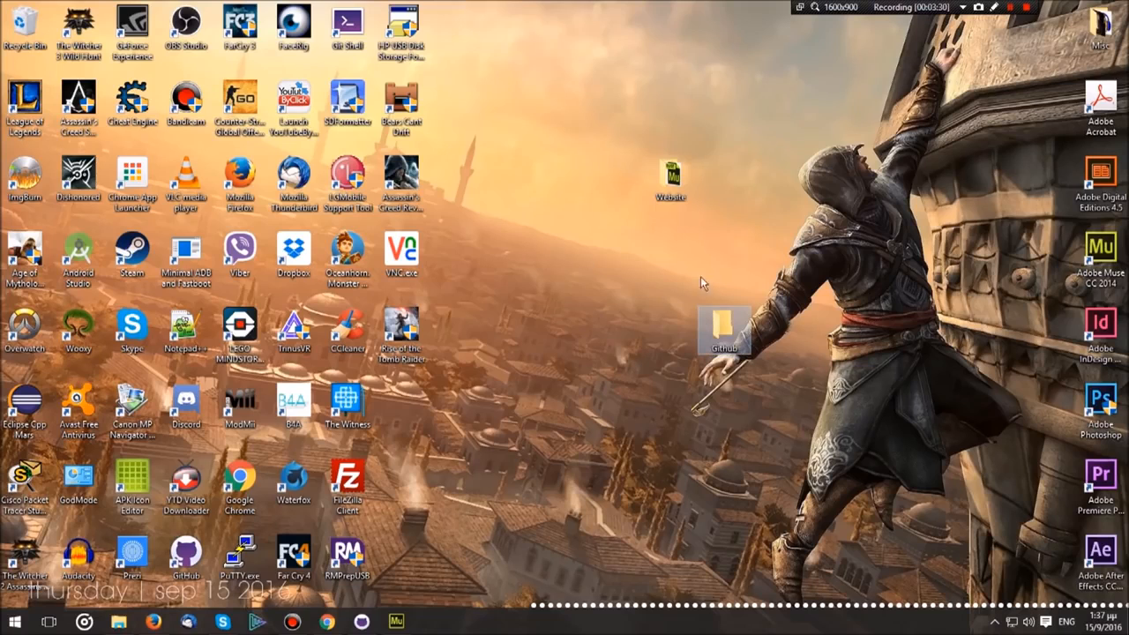
Step: Place the Github folder beside the Website folder on the desktop and clone PearCrew.github.io into it
drag(723, 328, 726, 182)
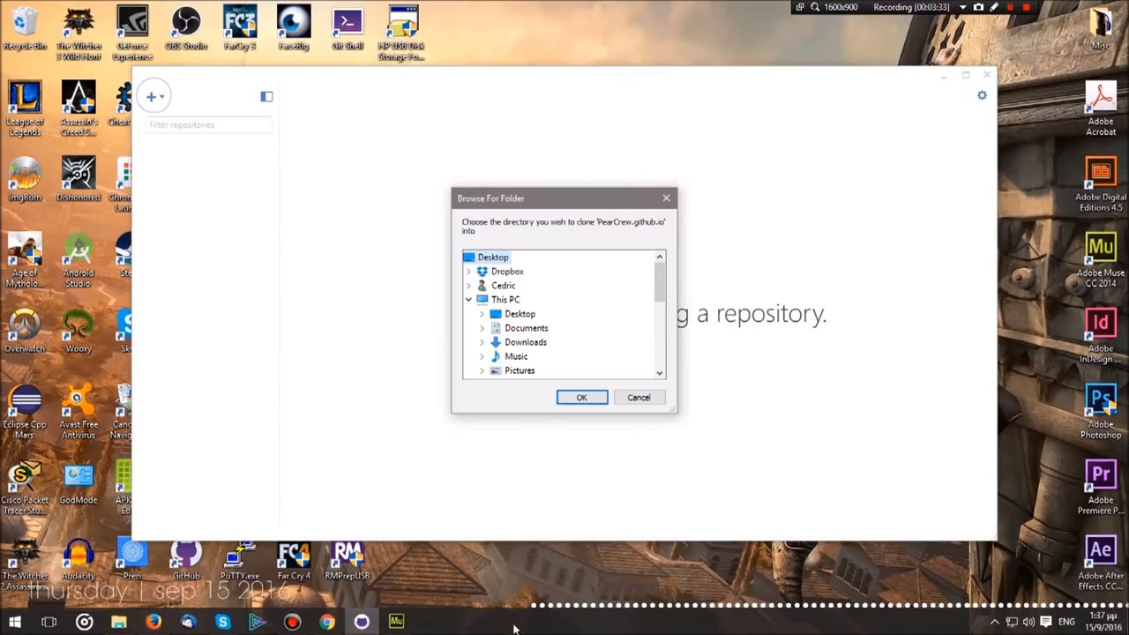
scroll(504, 341, down, 5)
click(505, 328)
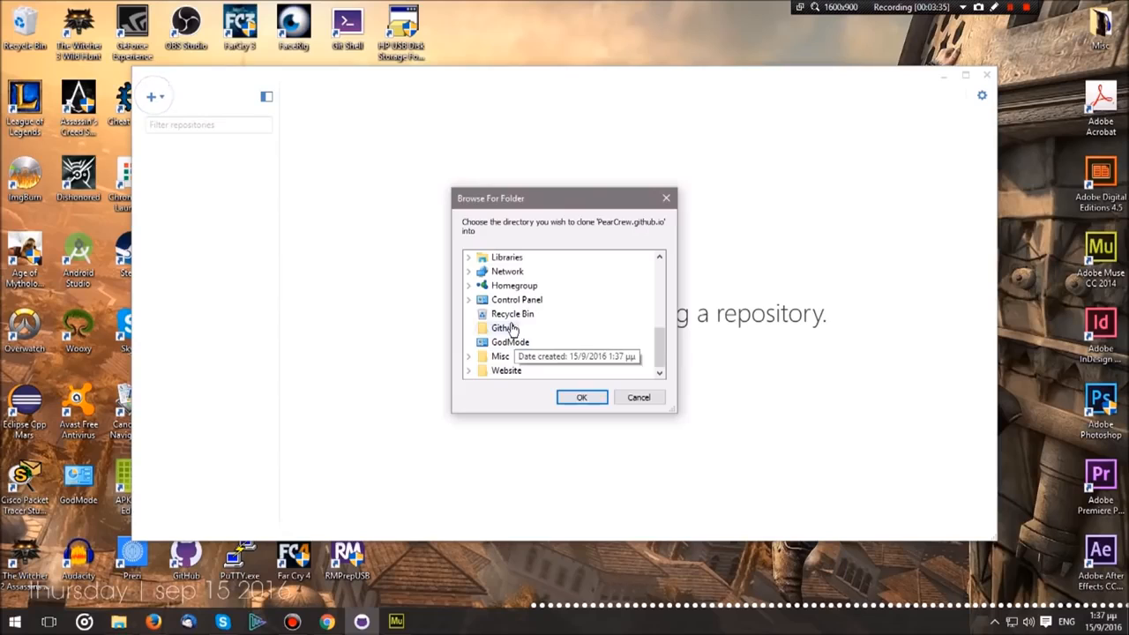
click(581, 398)
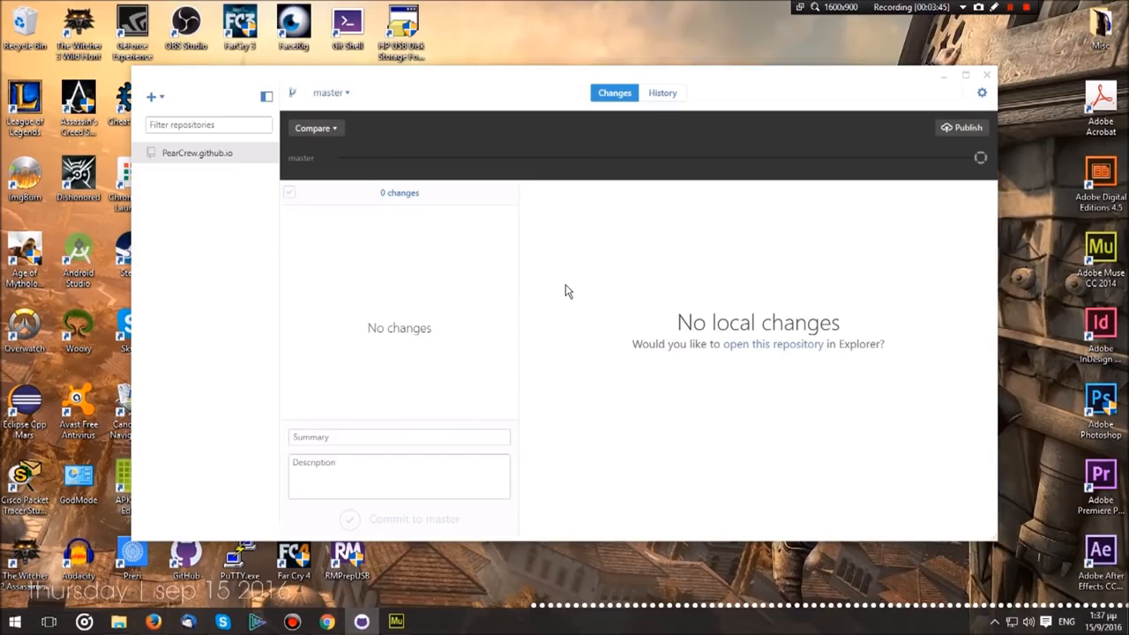
Step: Maximize and minimize the GitHub Desktop window, and open the Github folder from the desktop to view the cloned repository
drag(504, 86, 524, 2)
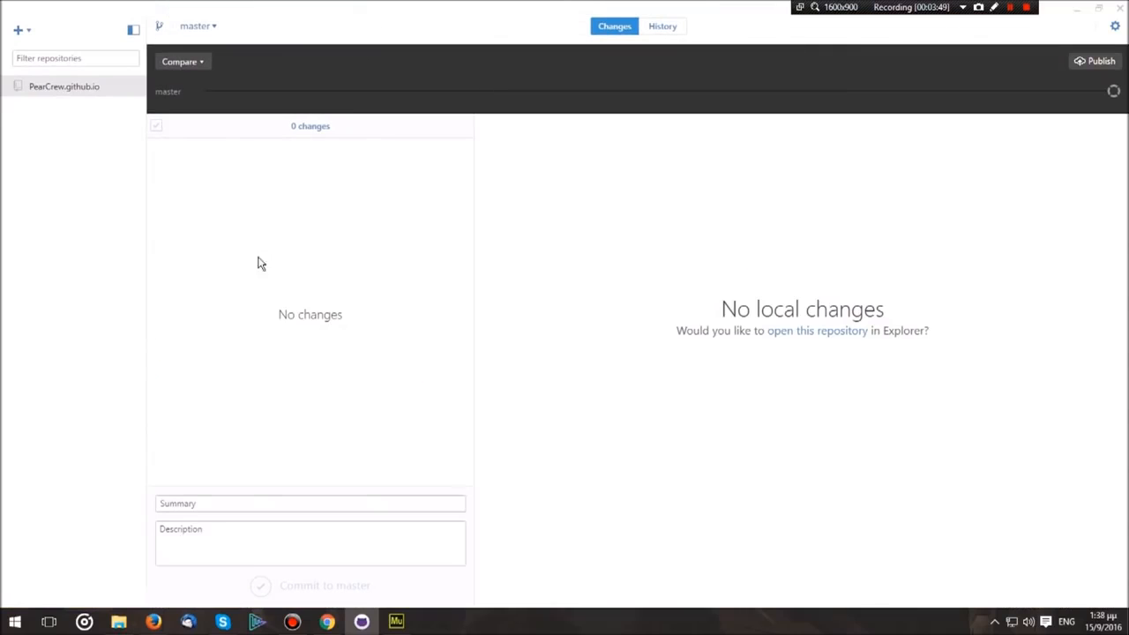
click(1074, 8)
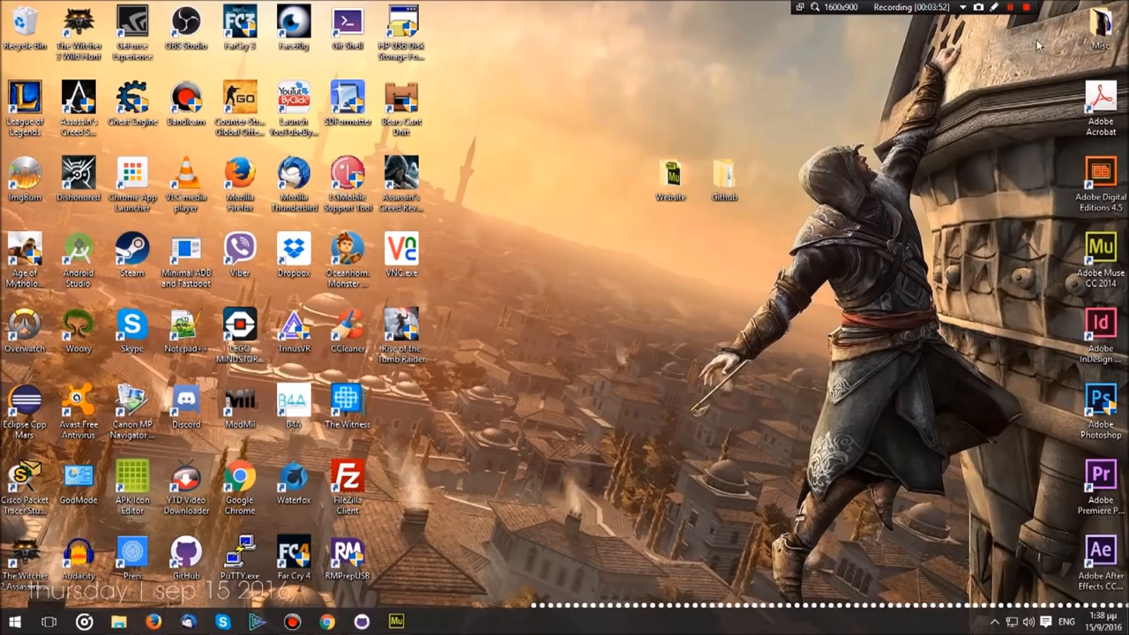
double_click(725, 180)
drag(686, 64, 418, 95)
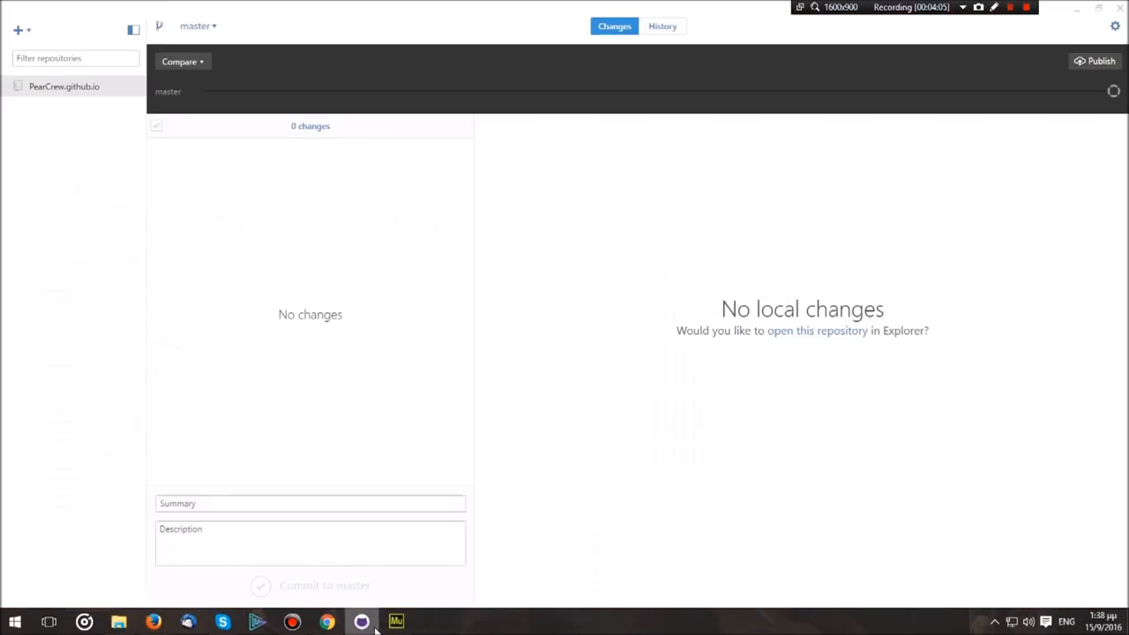
click(373, 624)
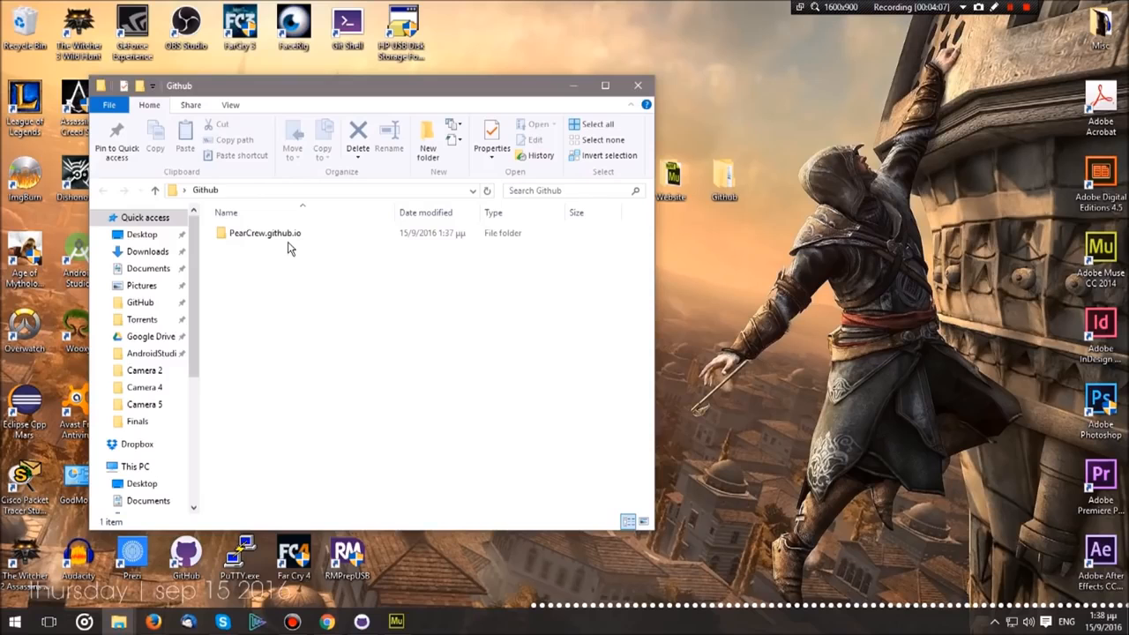
Step: Open the Exported folder inside Website in a window beside the Github folder window
drag(484, 92, 953, 104)
double_click(672, 182)
double_click(717, 248)
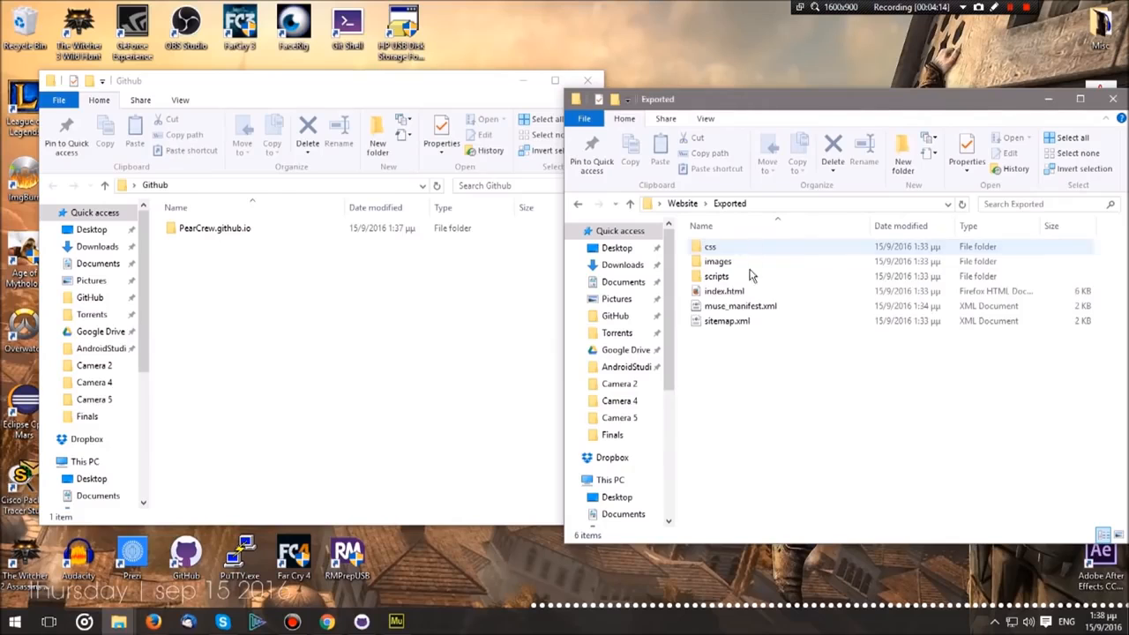
drag(744, 353, 716, 251)
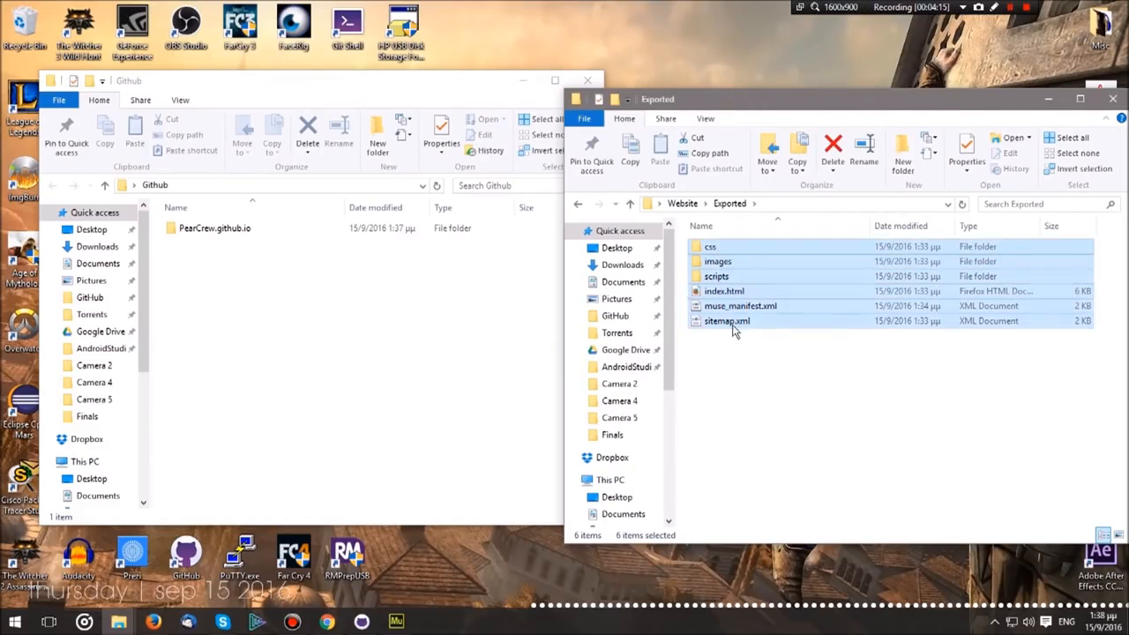
click(729, 353)
right_click(717, 293)
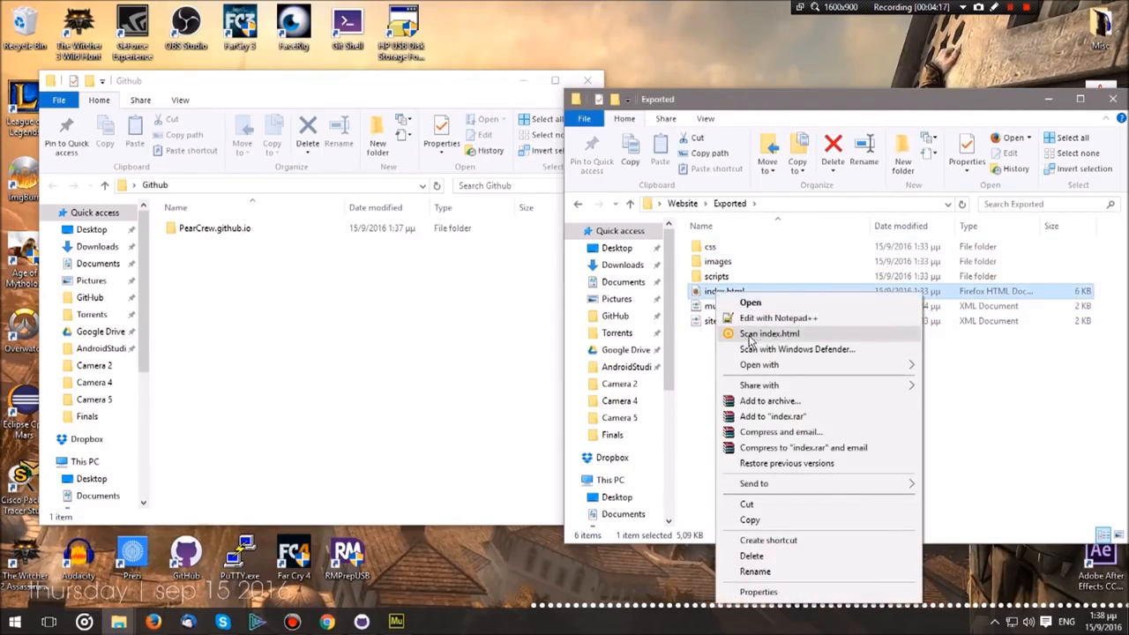
click(705, 354)
Step: Copy all files and folders of the exported website from Exported into the PearCrew.github.io folder
drag(727, 357, 718, 248)
click(269, 263)
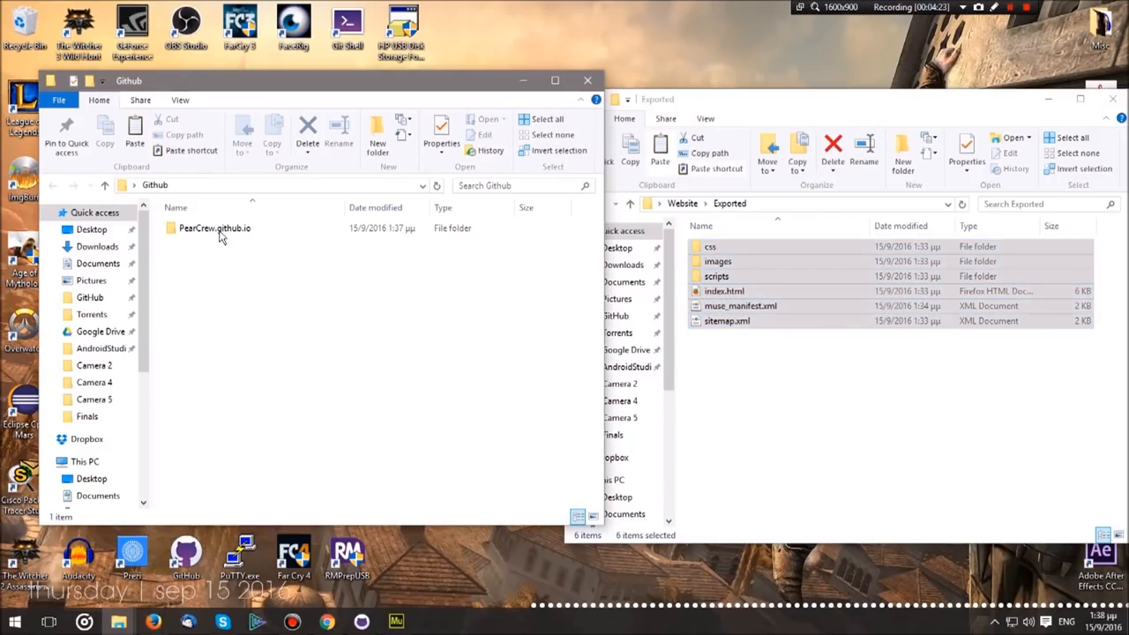
double_click(214, 228)
right_click(745, 334)
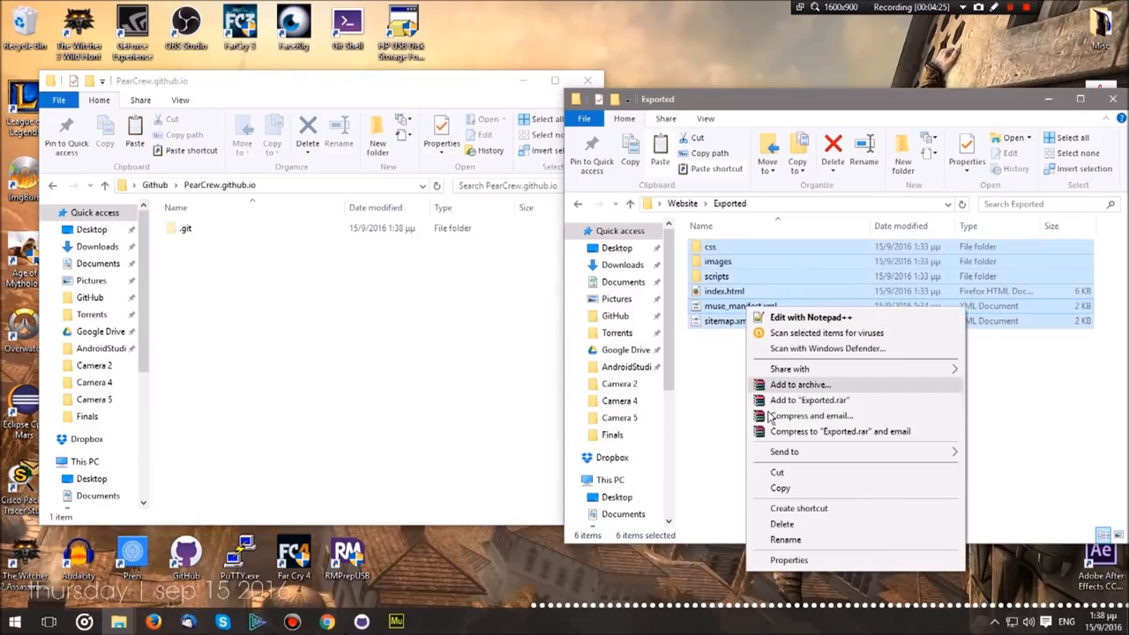
click(784, 486)
click(360, 294)
right_click(360, 294)
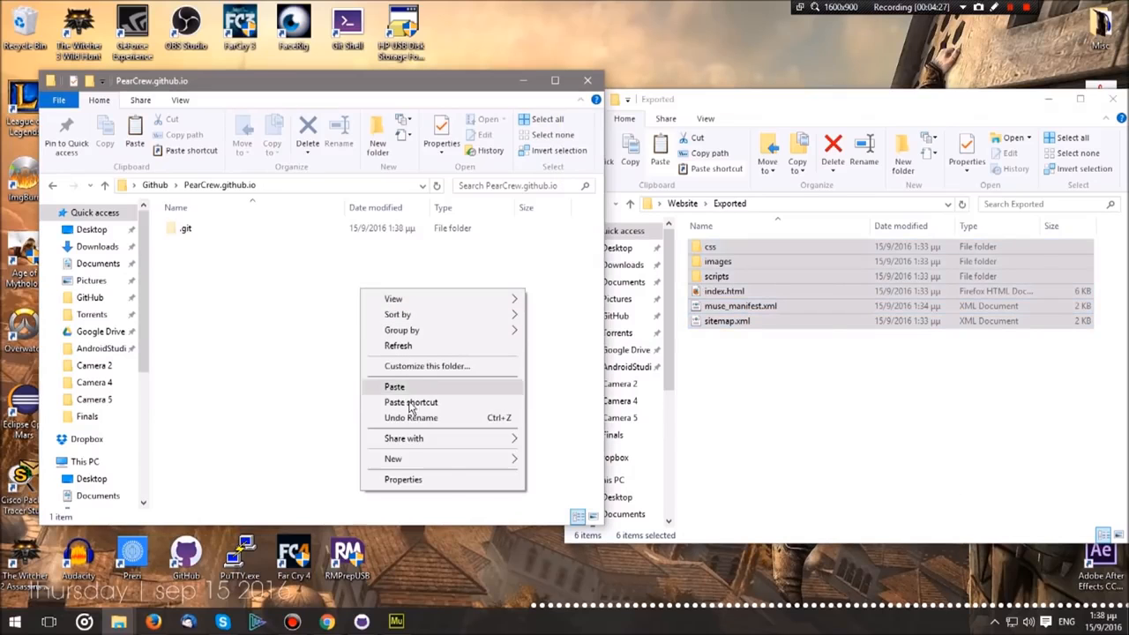
click(409, 387)
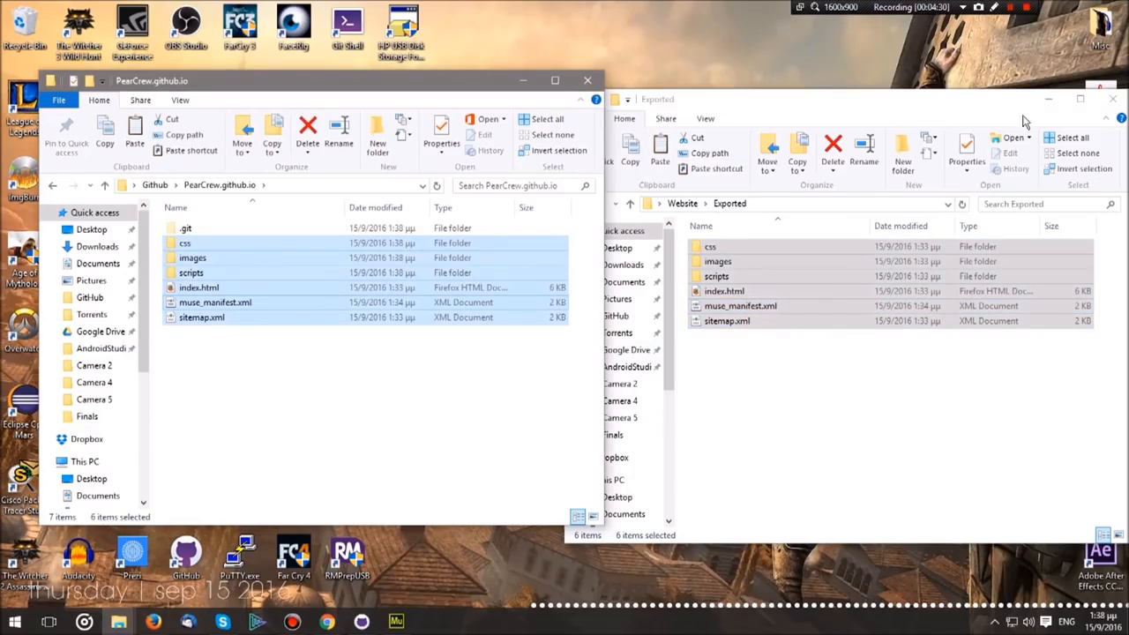
Step: Close the Exported folder window and minimize the PearCrew.github.io folder window
click(975, 99)
drag(967, 104, 732, 106)
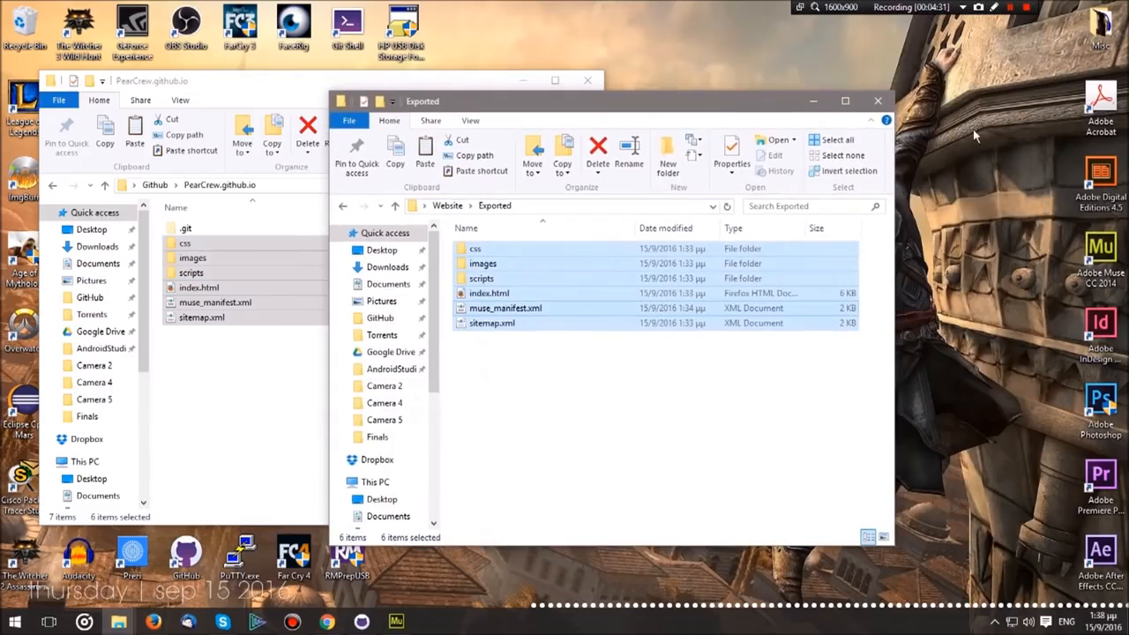
click(878, 101)
click(522, 81)
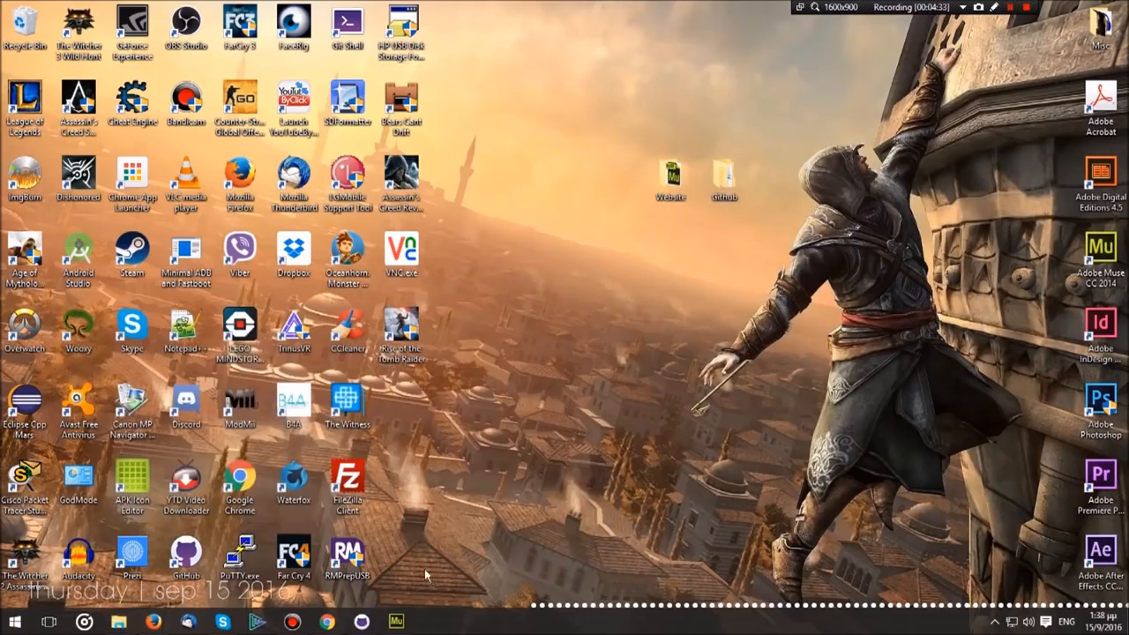
Step: In GitHub Desktop, commit all website files to master with the summary "First website upload" and publish the repository
click(368, 626)
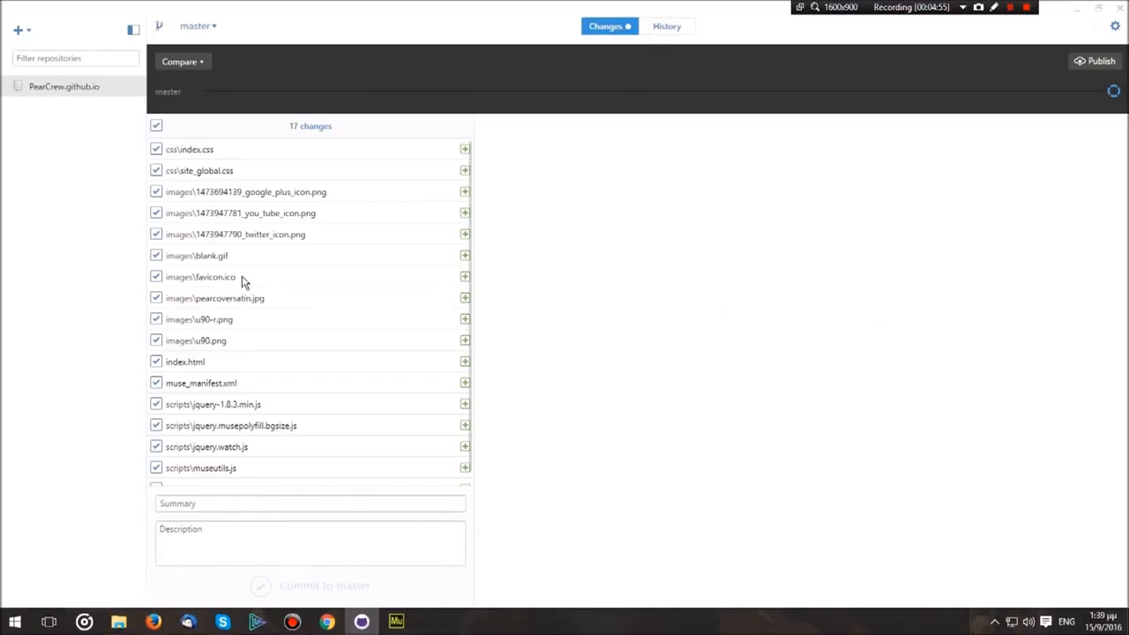
scroll(375, 381, down, 1)
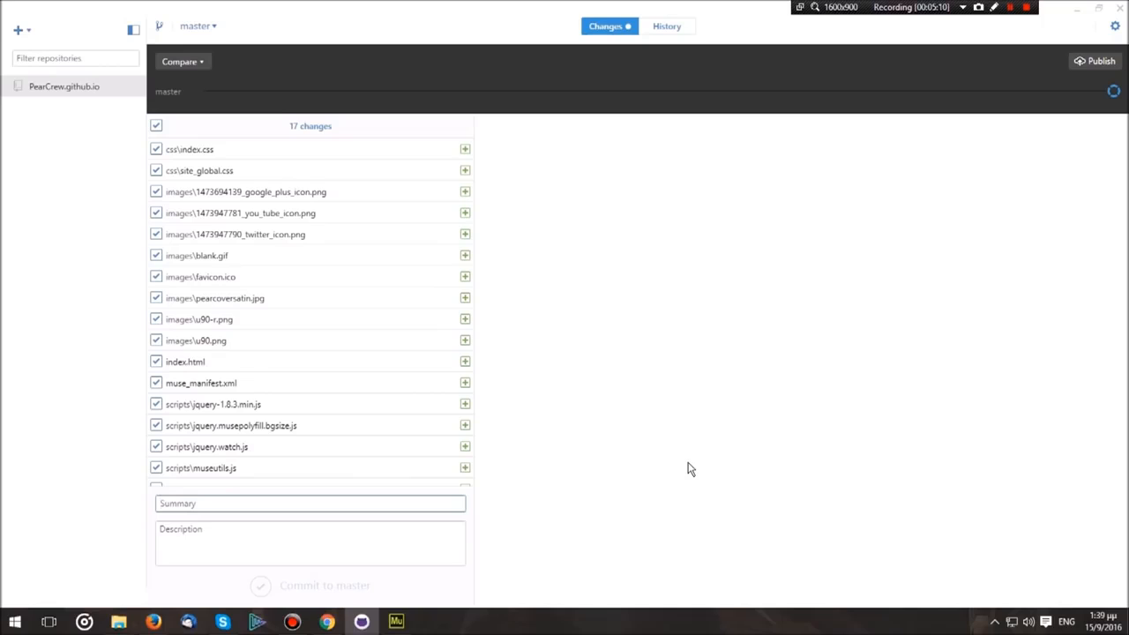
text(First website upload)
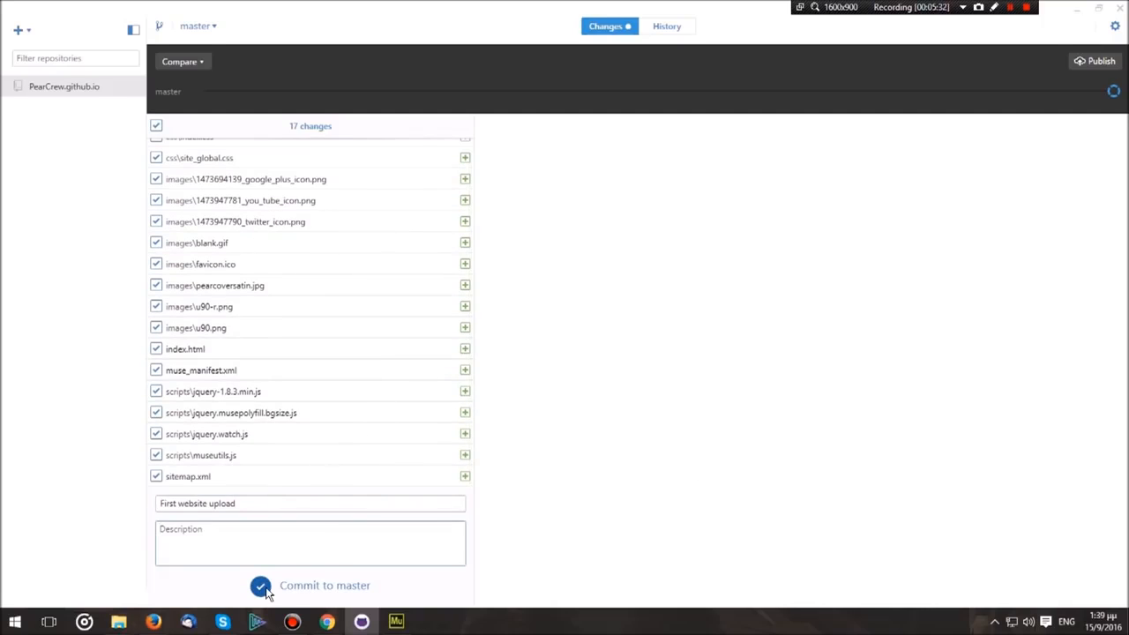
click(268, 591)
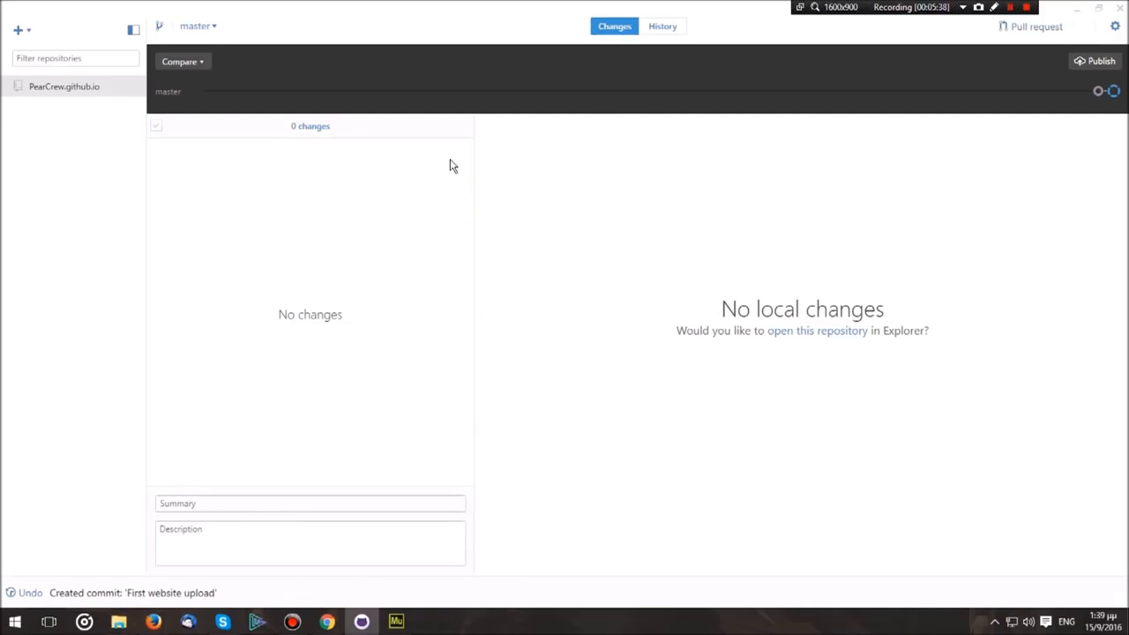
click(1090, 62)
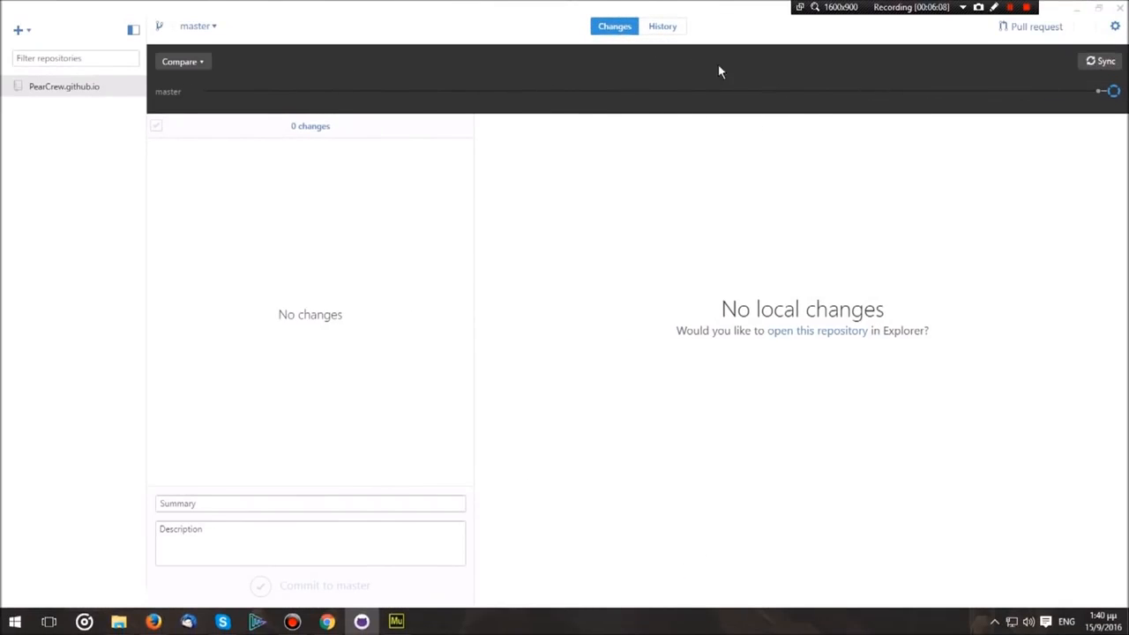
Step: Look at the repository's history, return to its changes and minimize the GitHub Desktop window
click(662, 27)
click(614, 27)
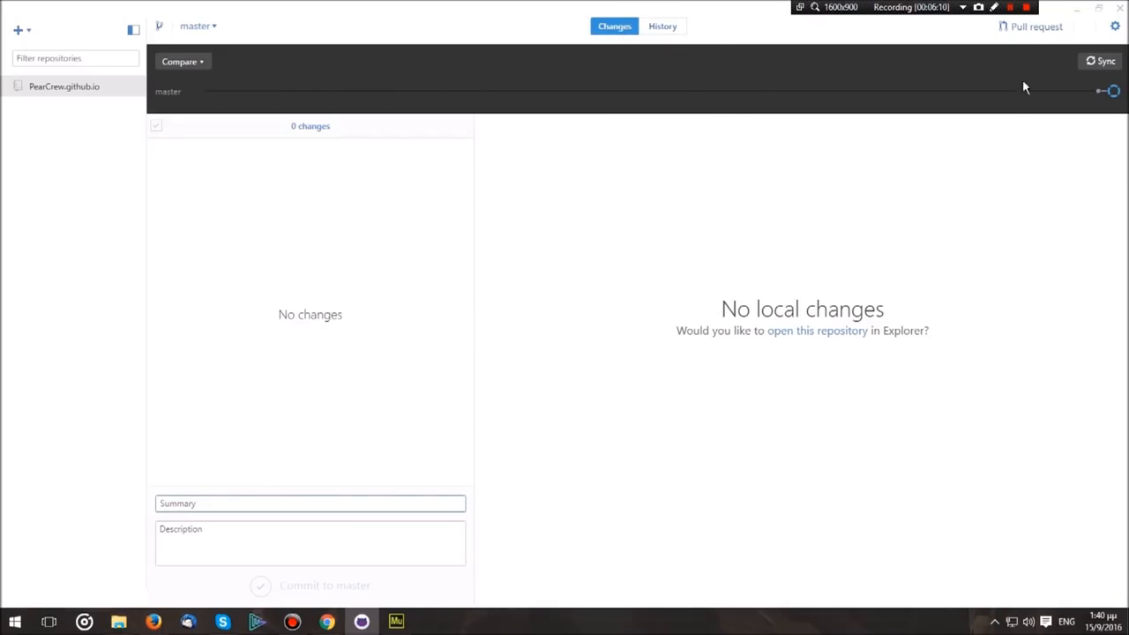
click(1081, 13)
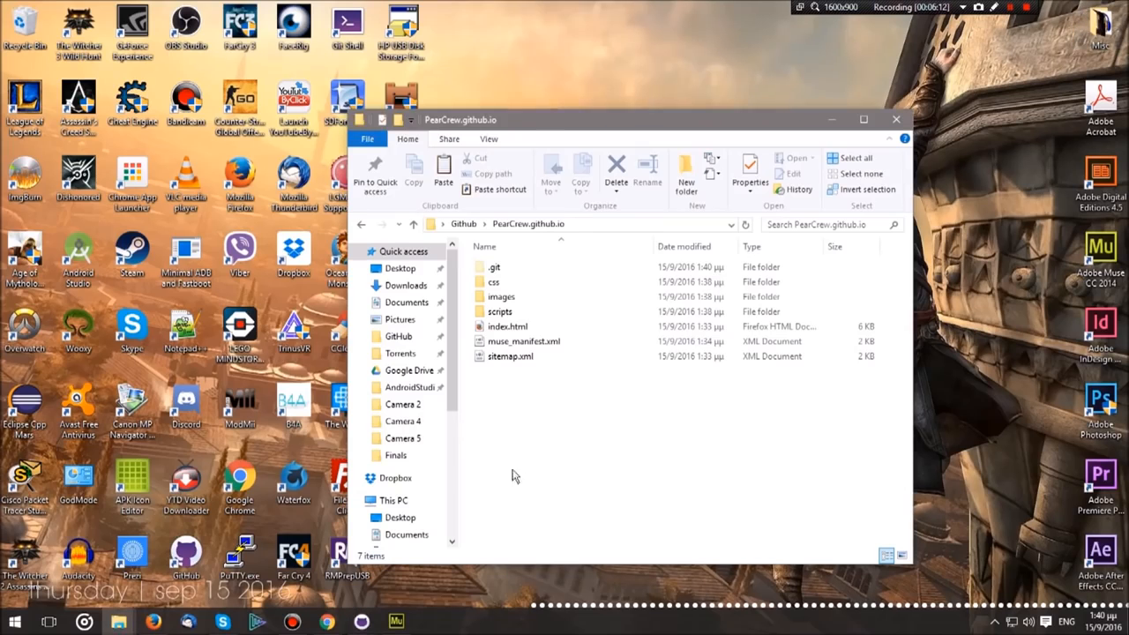
Step: Switch to Chrome, load pearcrew.github.io in a new tab and check the published site and its address
click(327, 623)
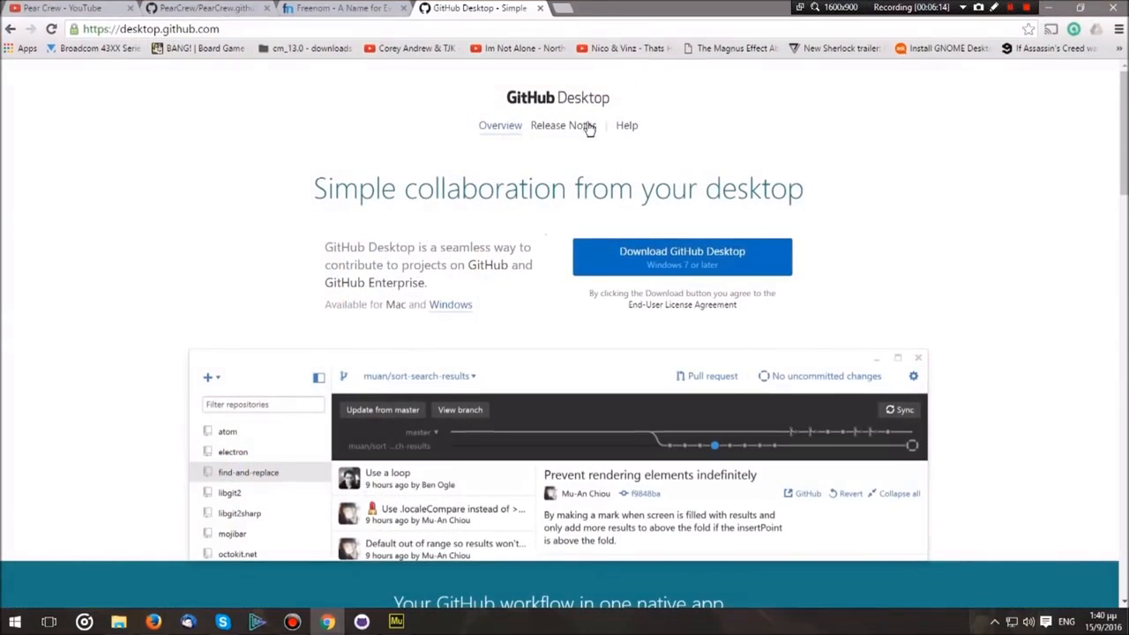
click(563, 9)
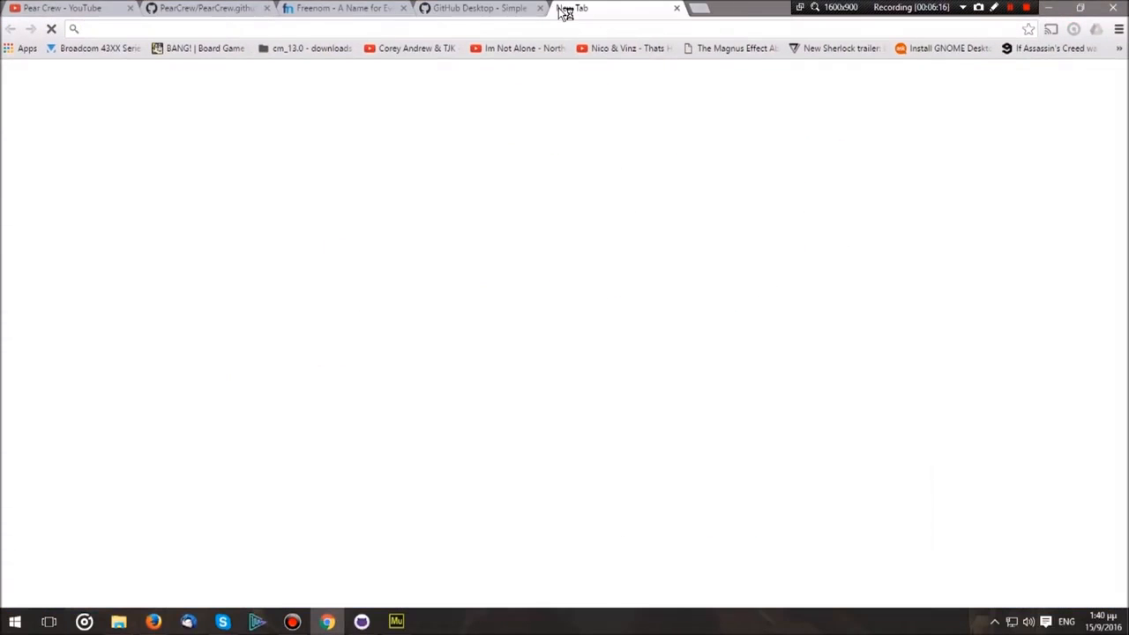
text(pearcrew)
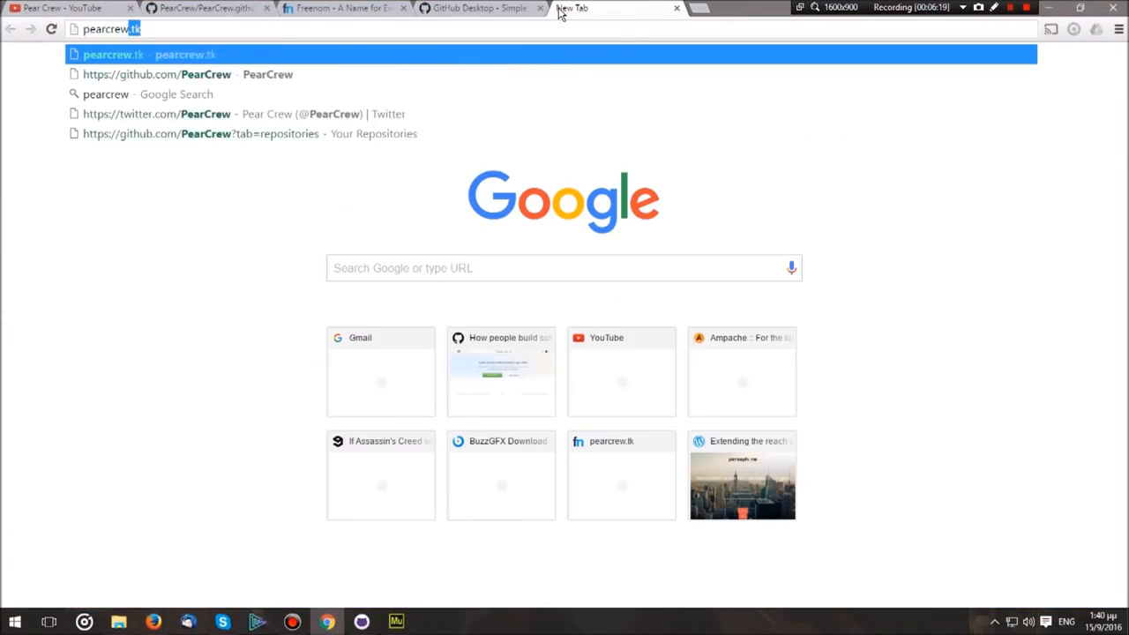
key(Delete)
text(.)
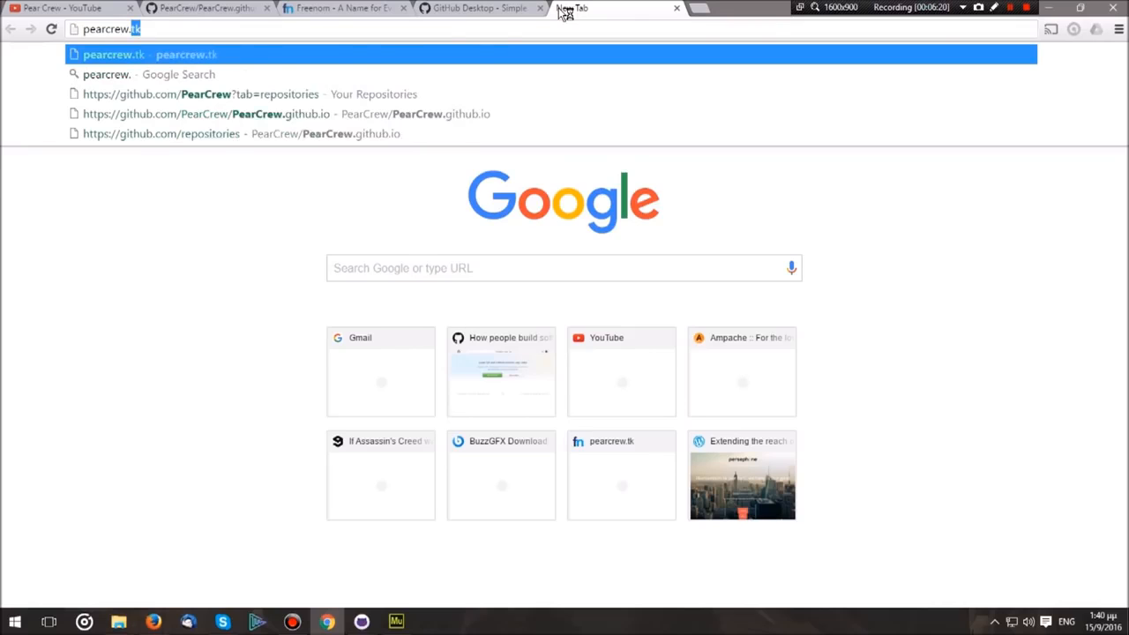
text(github.io)
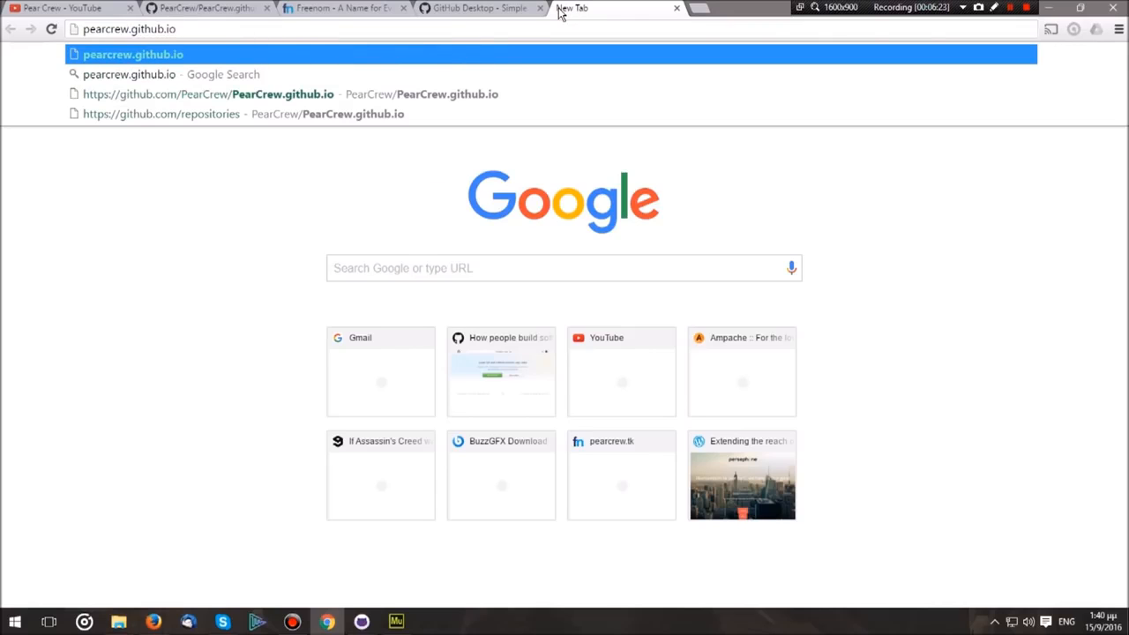
key(Return)
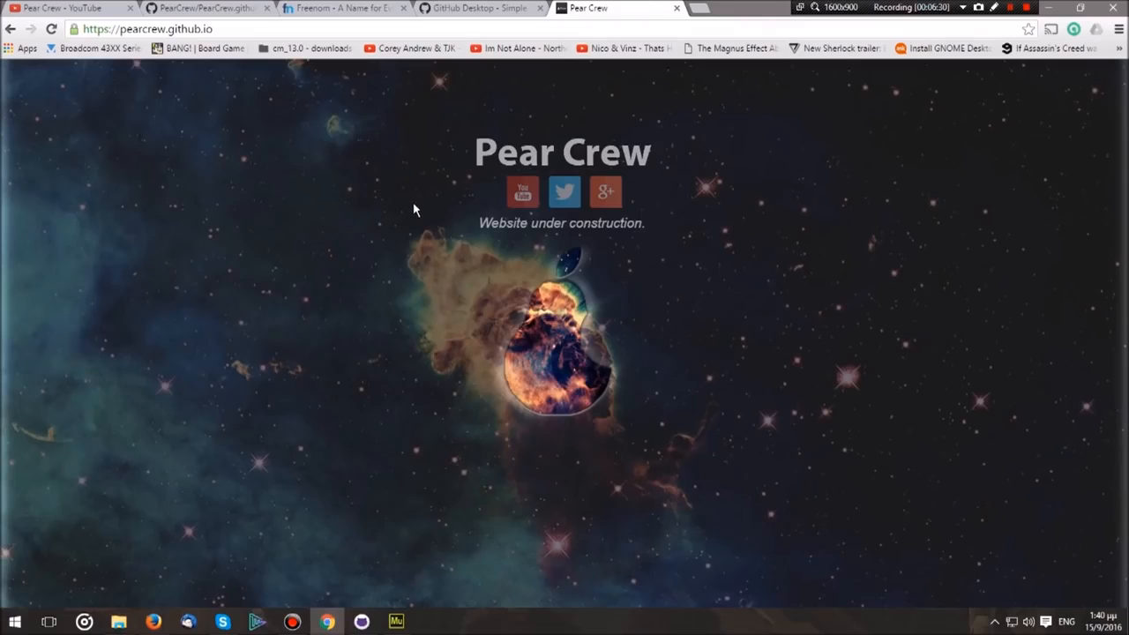
click(162, 29)
click(121, 29)
Step: Check the availability of domains named pearcrew on the Freenom site
click(360, 9)
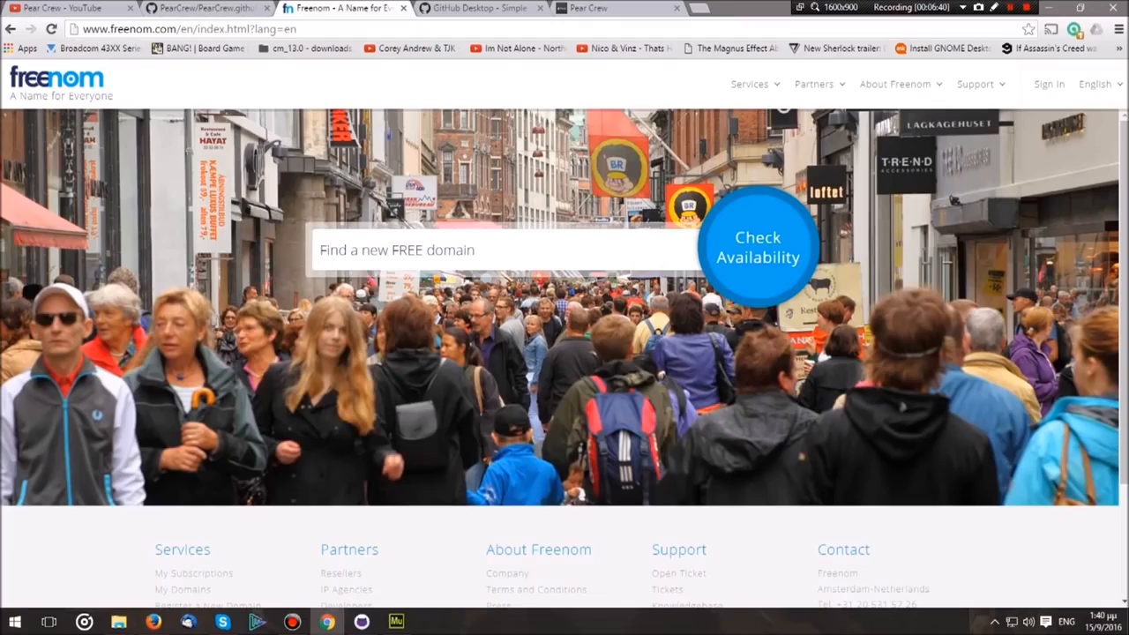
click(402, 249)
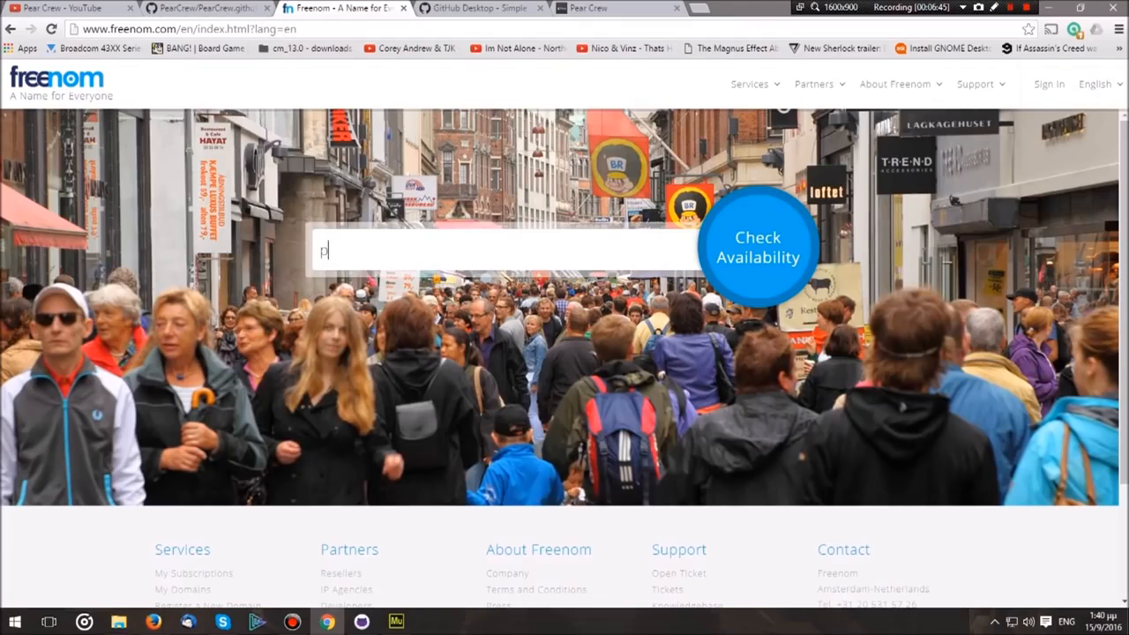
text(pearcrew)
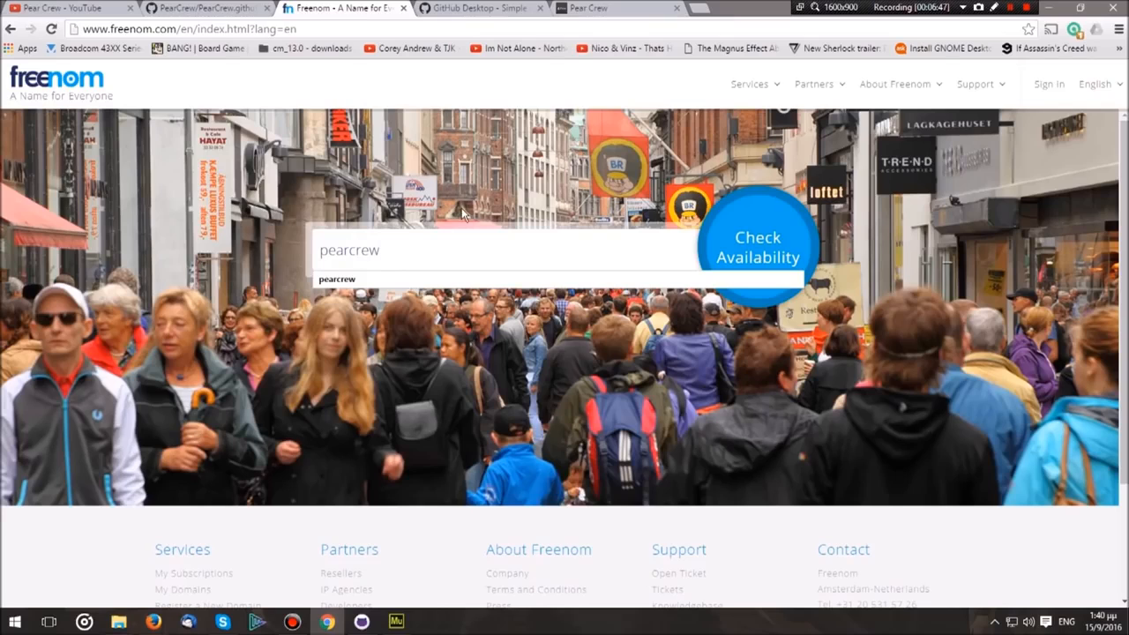
click(754, 235)
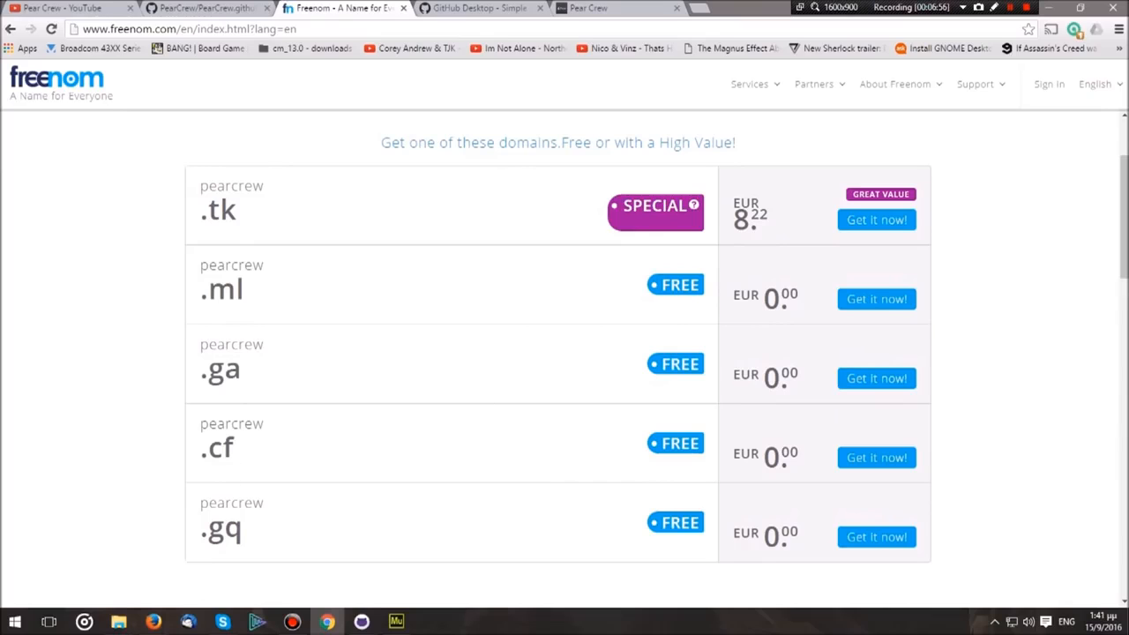
Step: Add the free pearcrew.cf domain to the cart and proceed to checkout
click(869, 463)
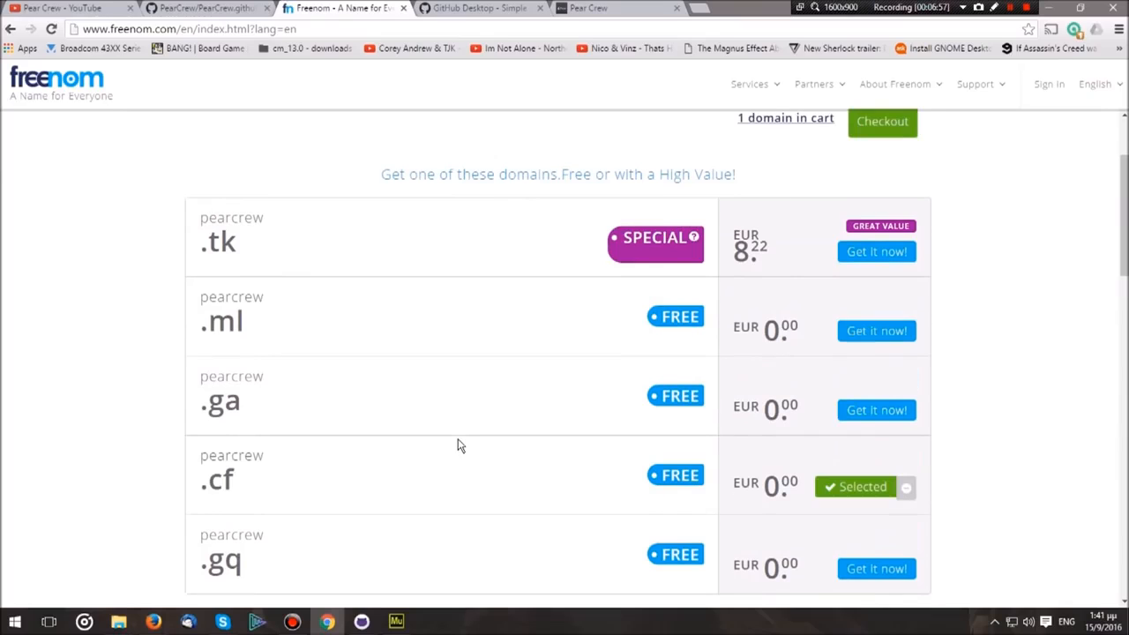
click(854, 259)
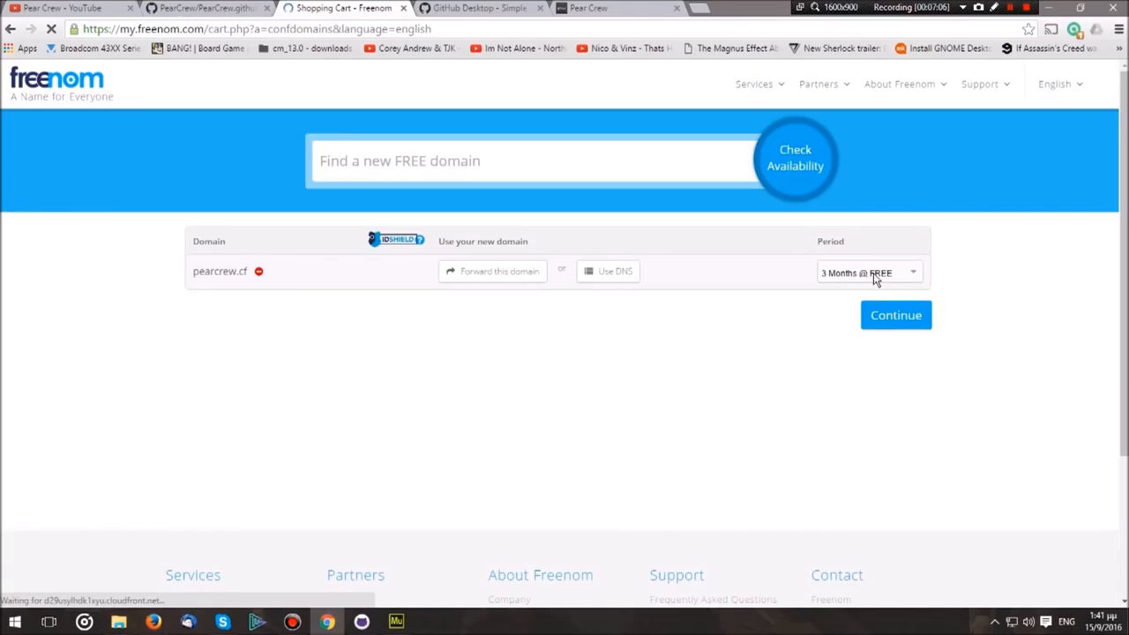
Step: Set the registration period for pearcrew.cf to 12 Months @ FREE
click(873, 273)
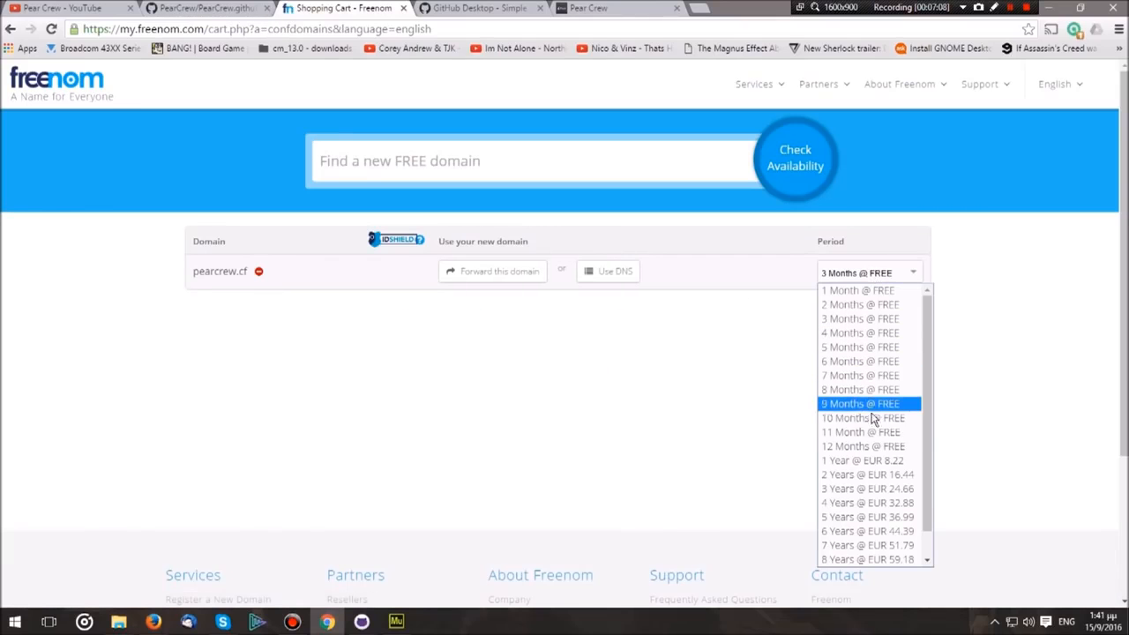
click(865, 446)
click(860, 273)
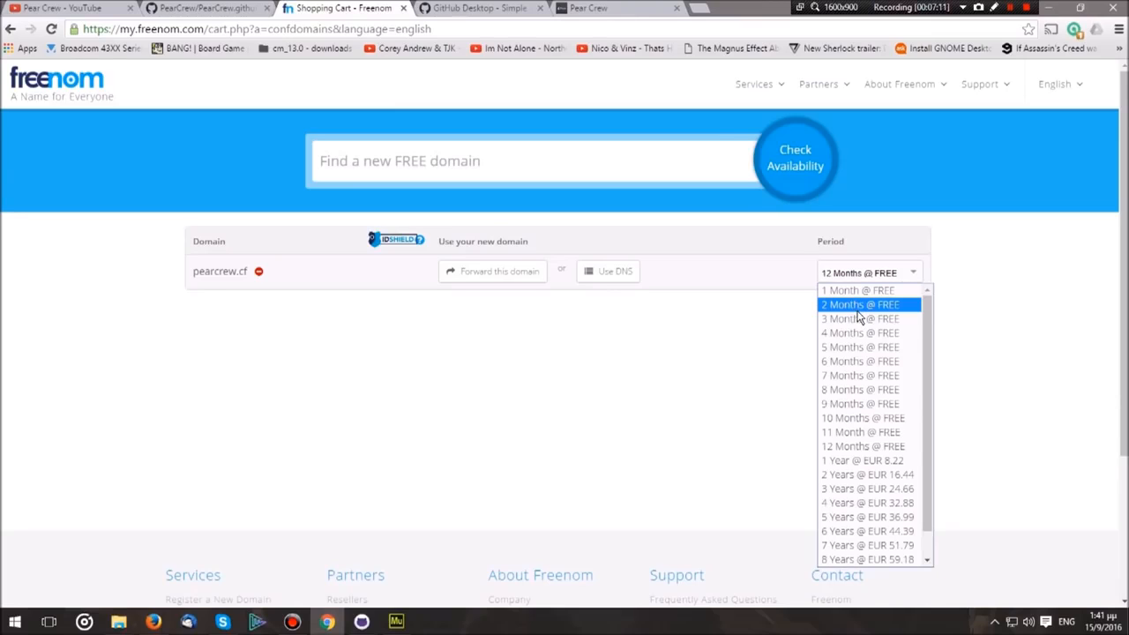
click(864, 446)
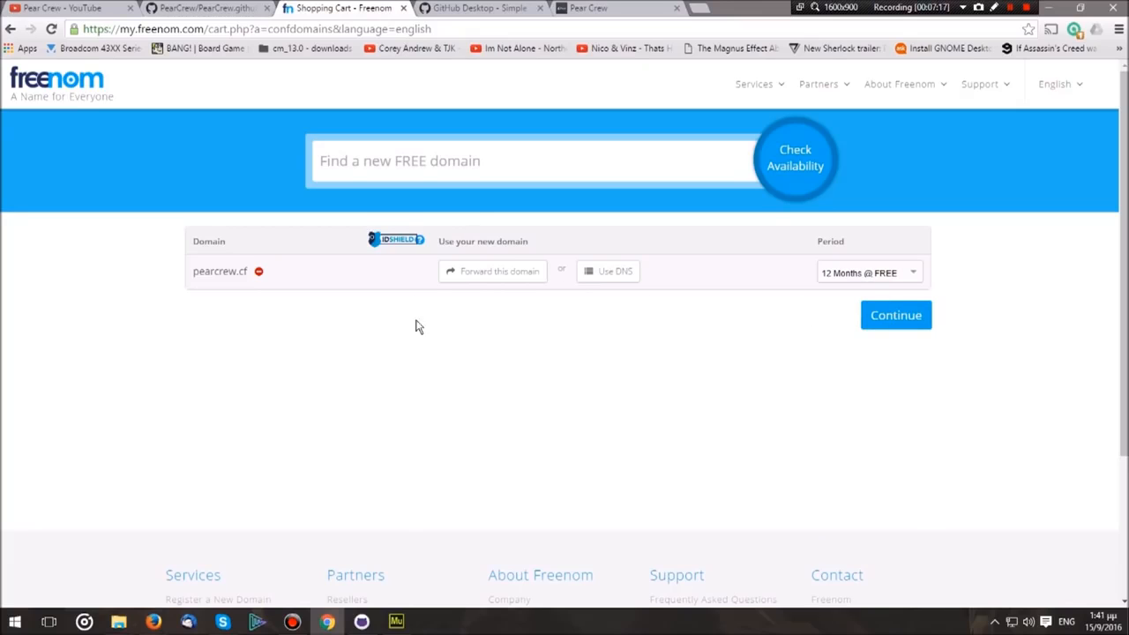
click(472, 278)
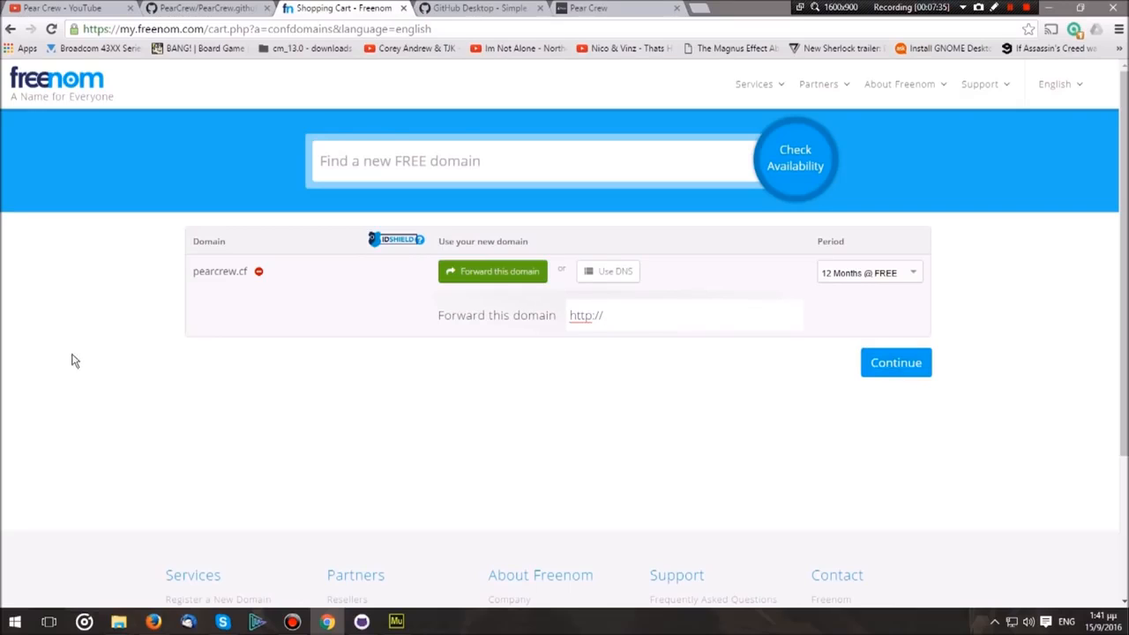
text(earcrew.github.io)
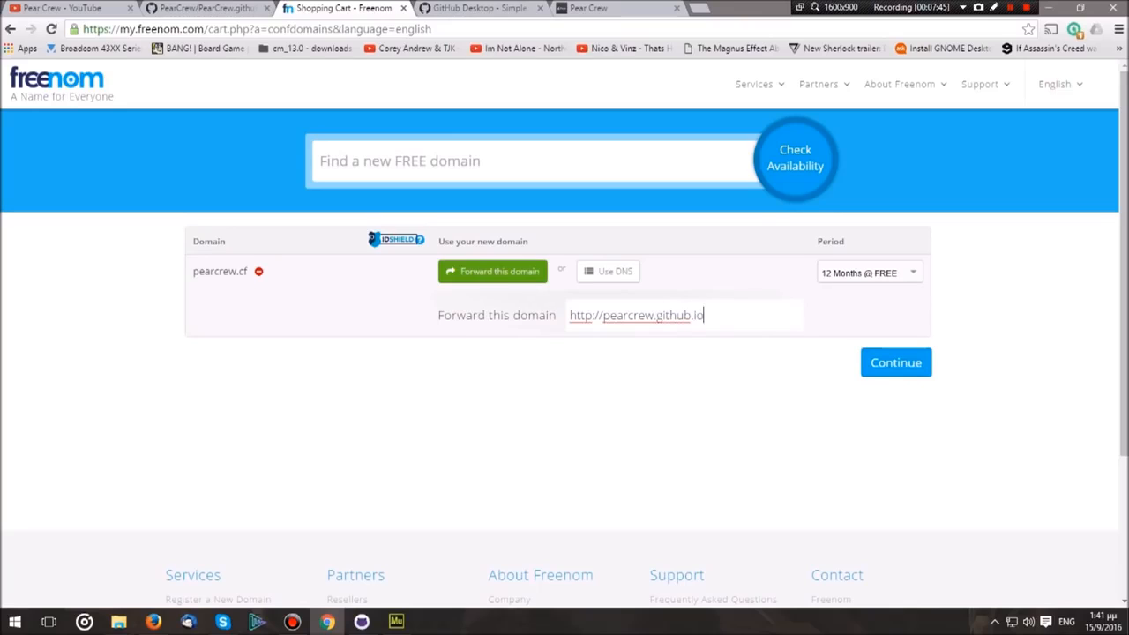
drag(198, 272, 230, 287)
click(256, 294)
drag(707, 316, 567, 316)
click(654, 371)
click(895, 369)
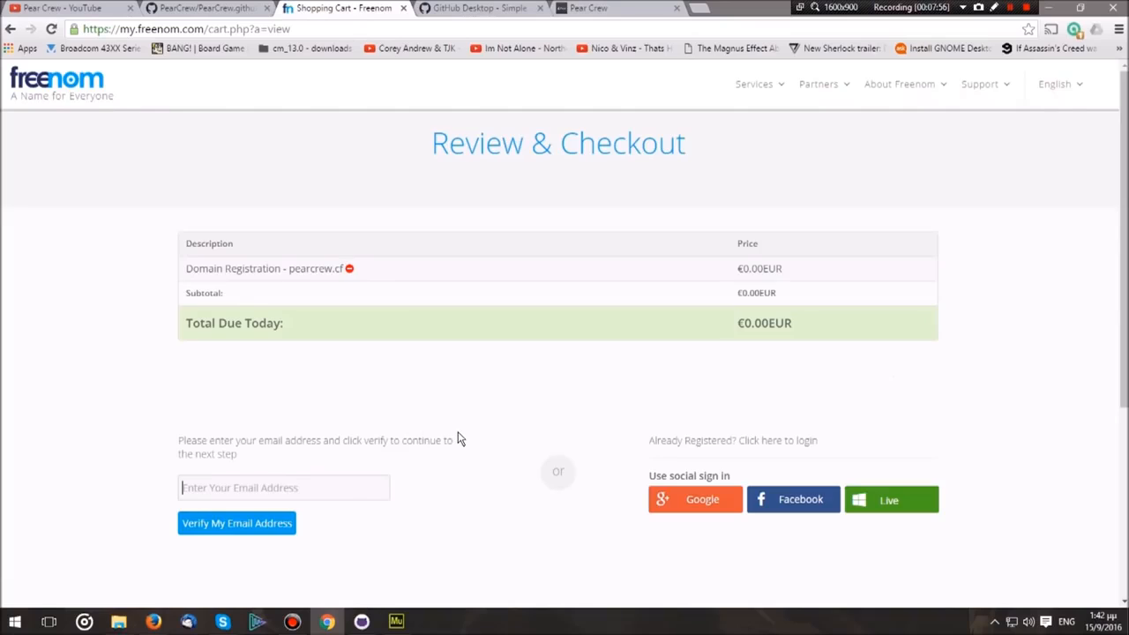
Step: Sign in to the Freenom checkout with a Google account
text(p)
key(BackSpace)
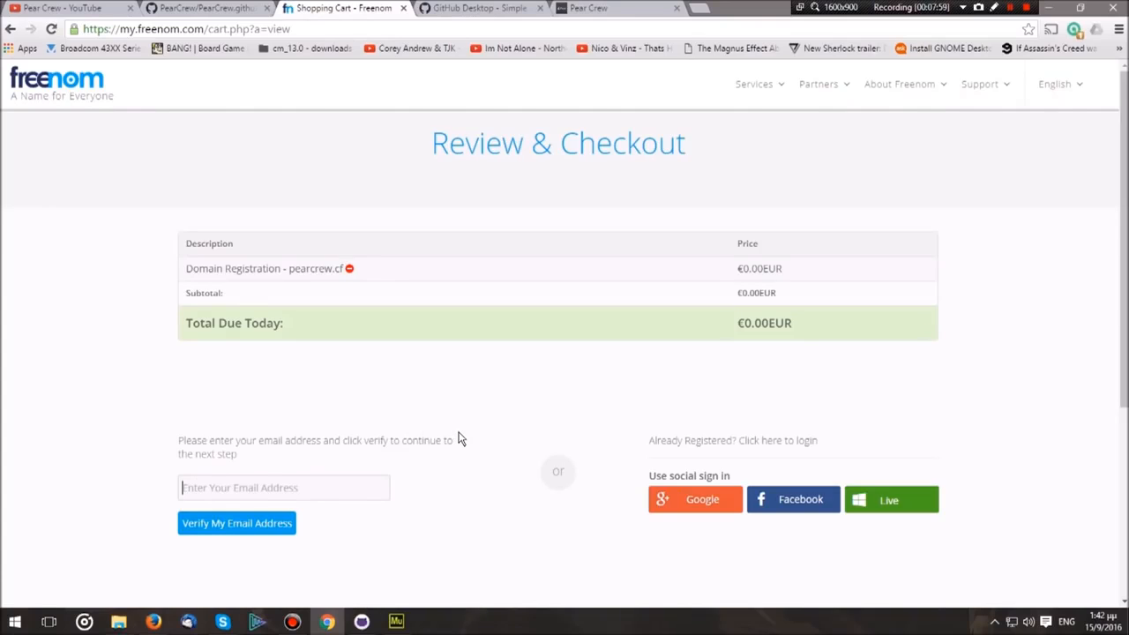
click(717, 500)
click(587, 349)
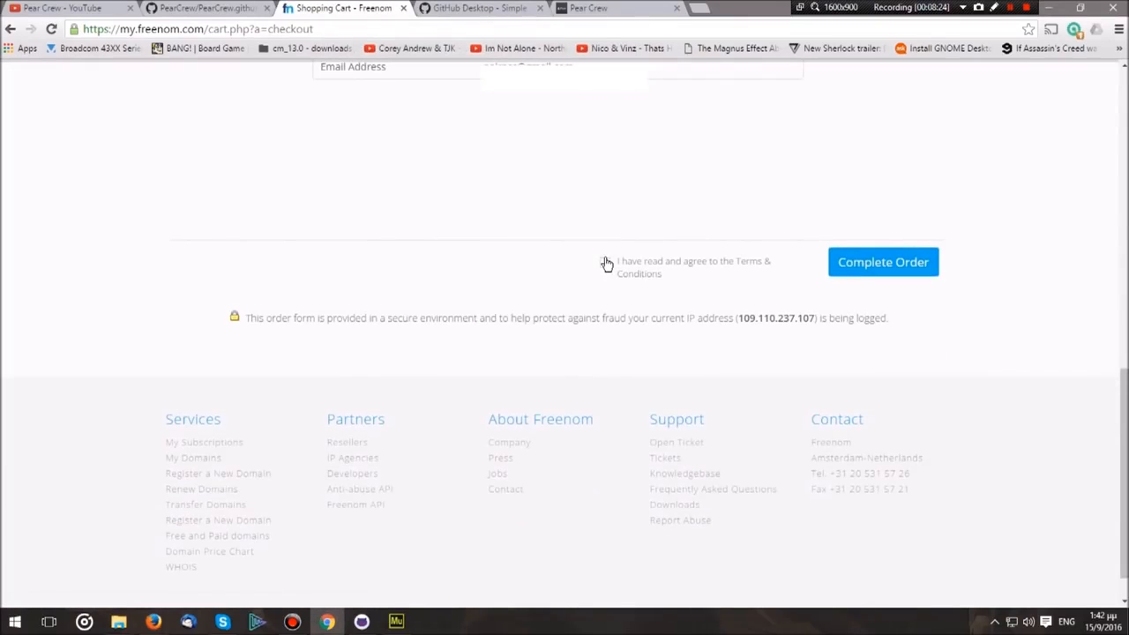
Step: Agree to the terms and conditions, complete the domain order and go to the client area
click(605, 264)
click(859, 275)
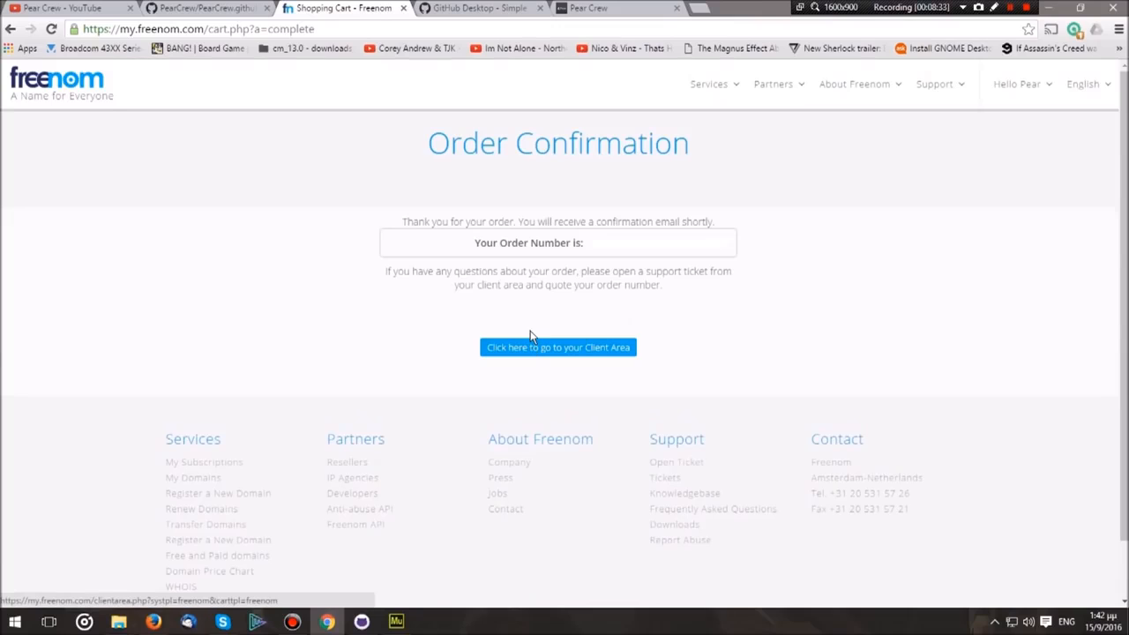
click(548, 355)
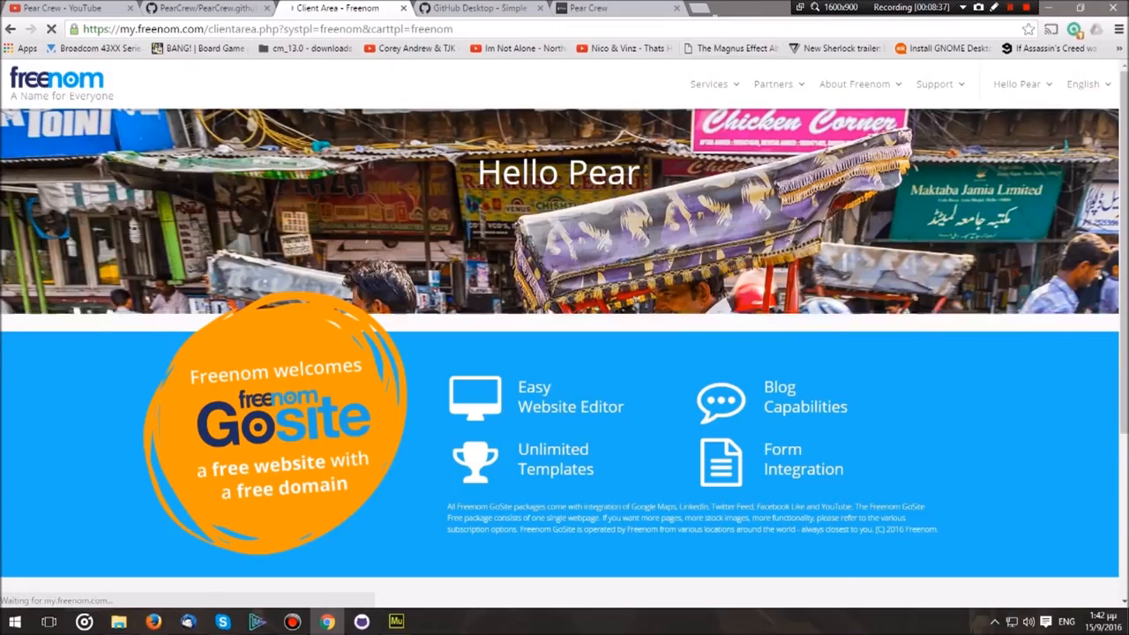
Step: Load pearcrew.cf in a new tab and check which site address it forwards to
click(698, 8)
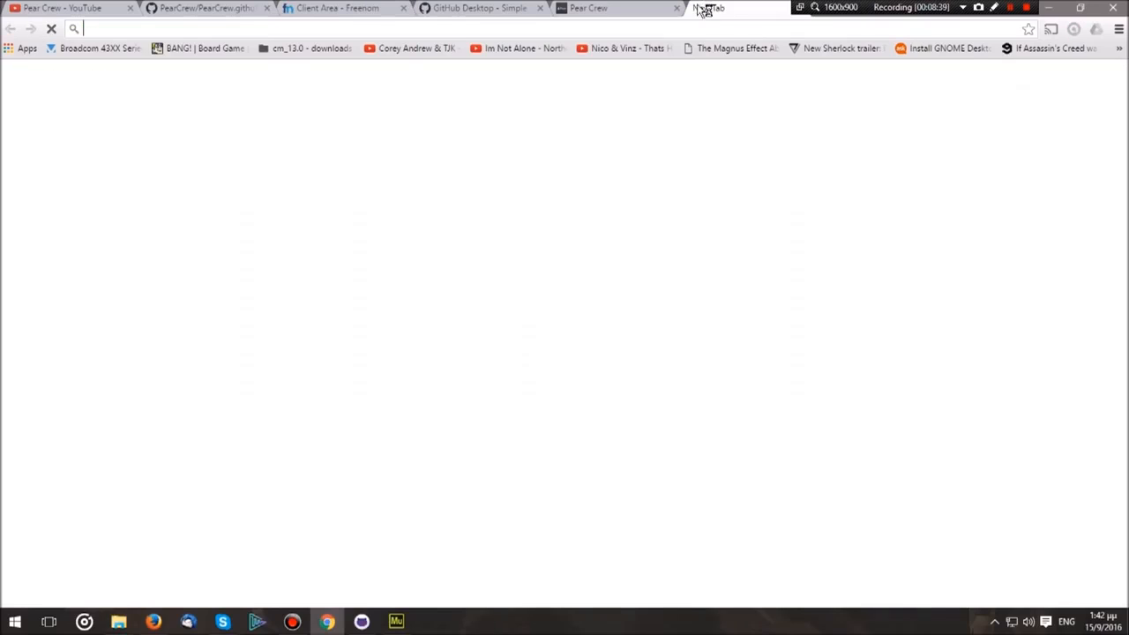
text(pe)
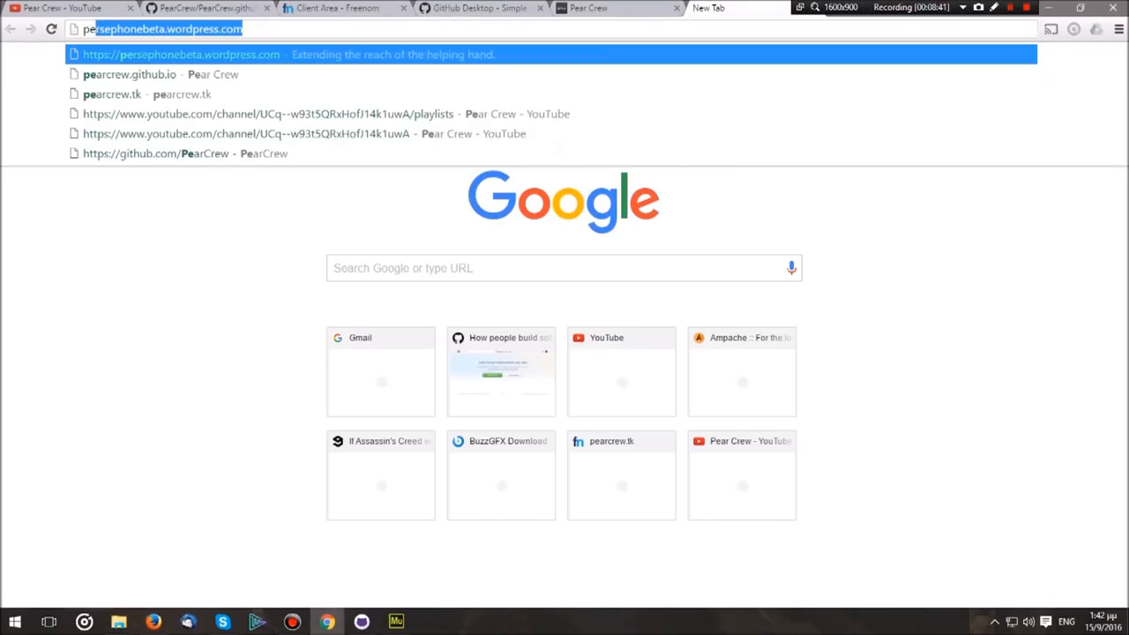
text(arcrew.cf)
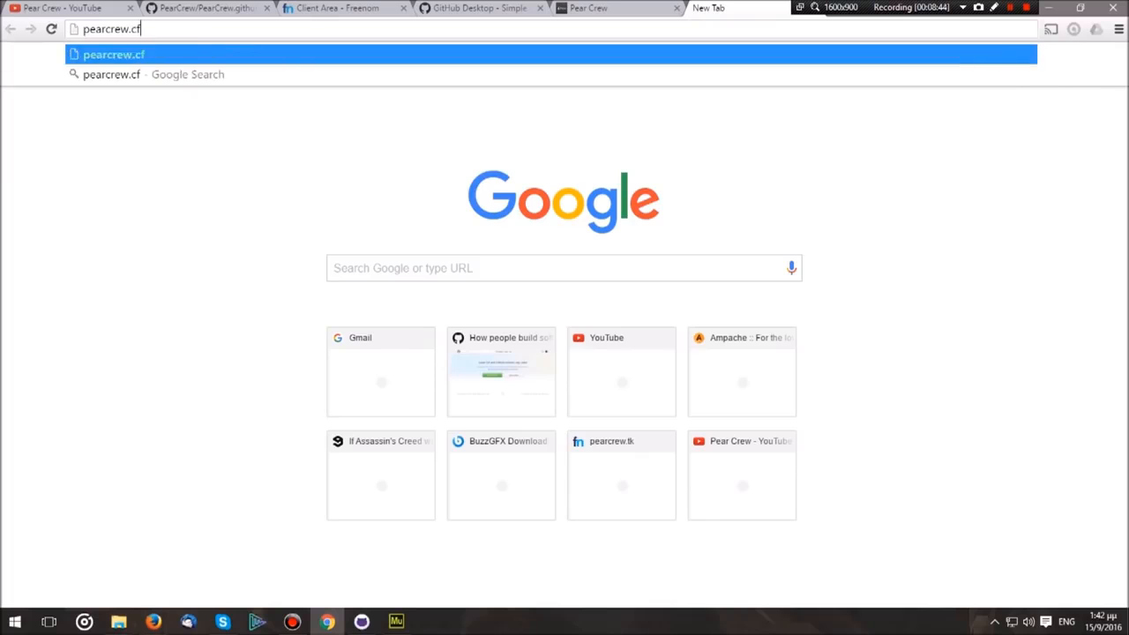
key(Return)
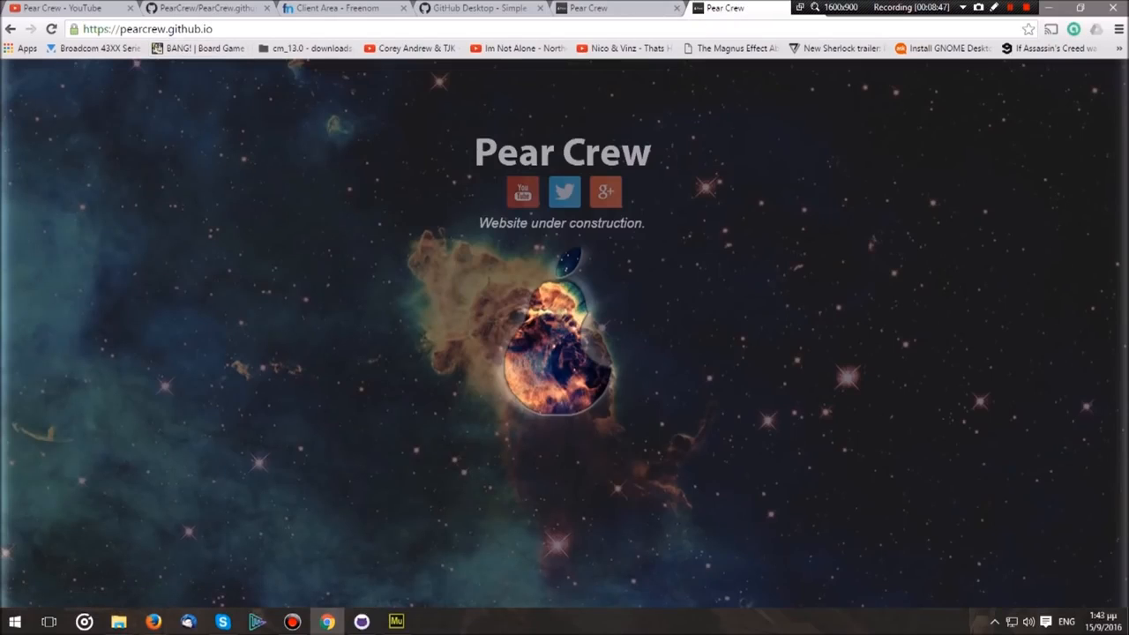
drag(214, 28, 83, 28)
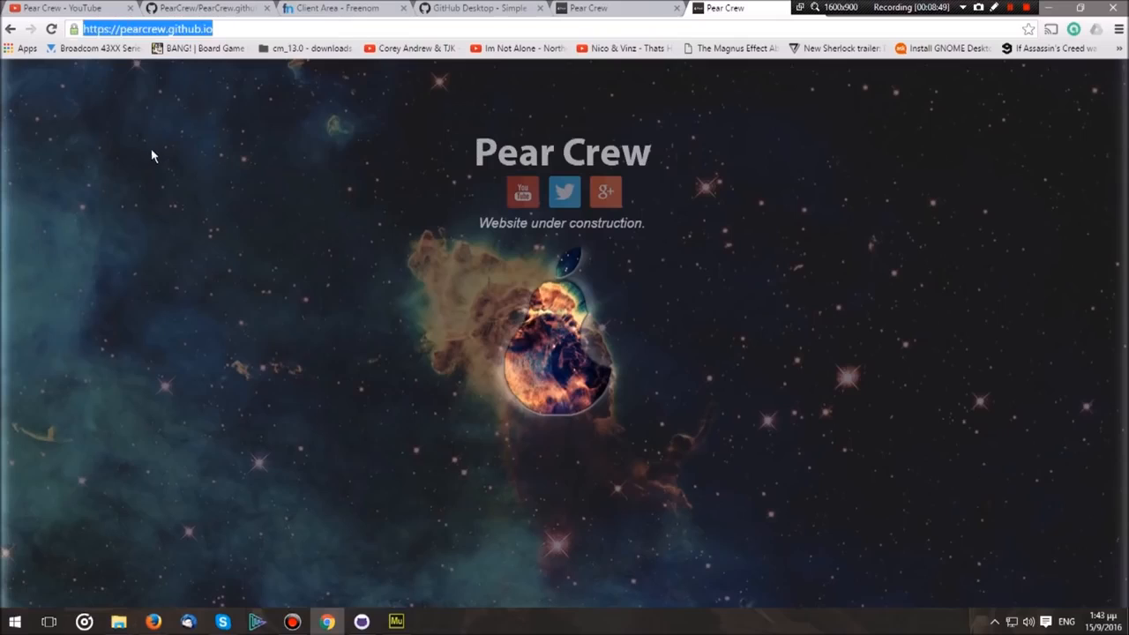
click(151, 149)
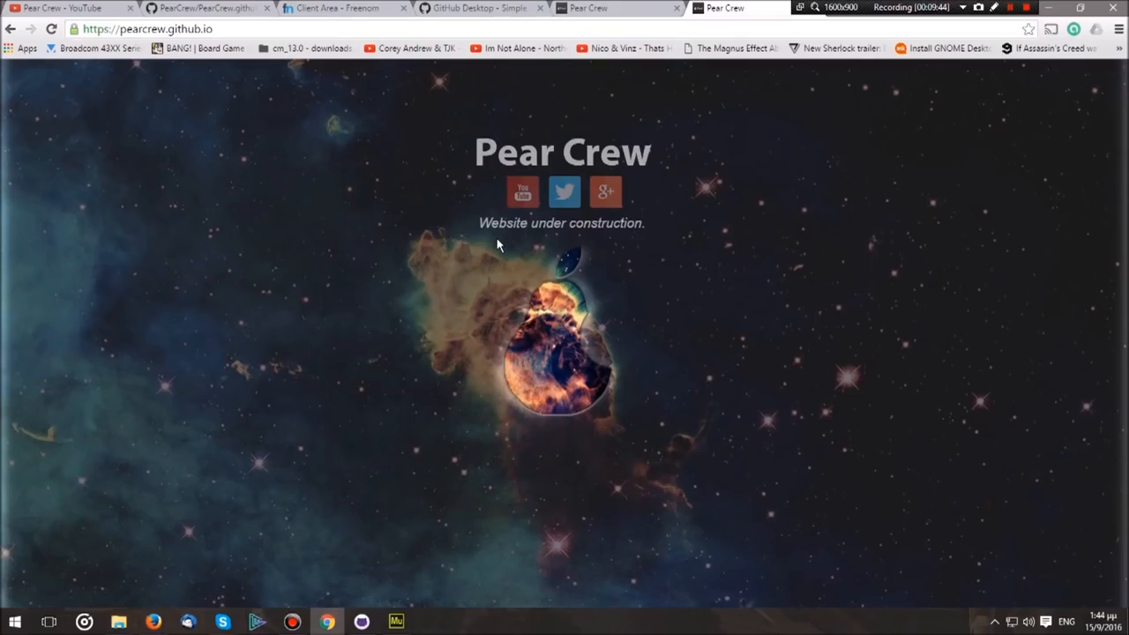